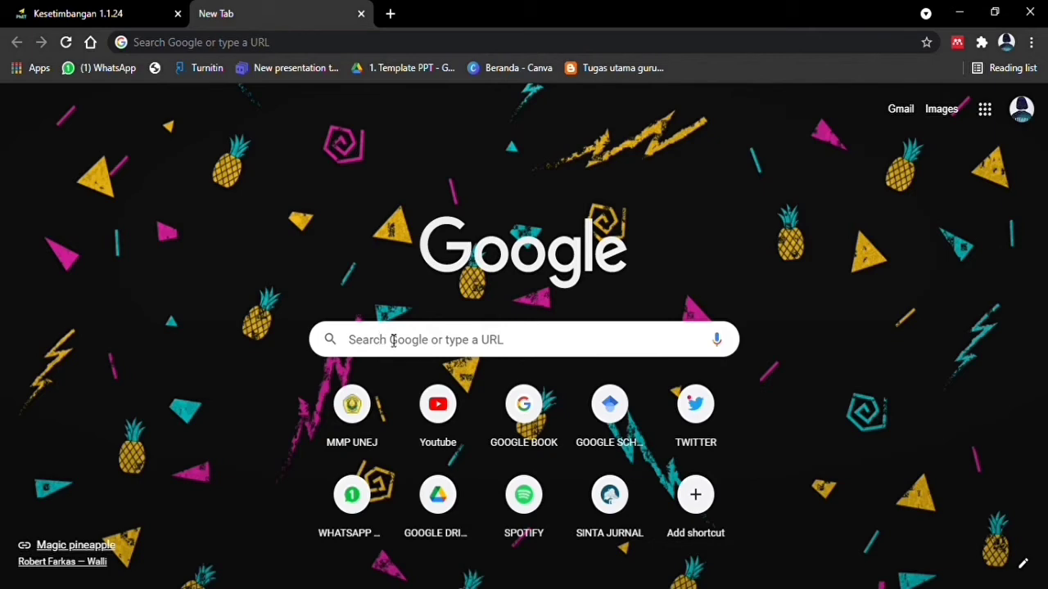
Search Google for "phet simulation tentang kesetimbangan".
left_click(399, 344)
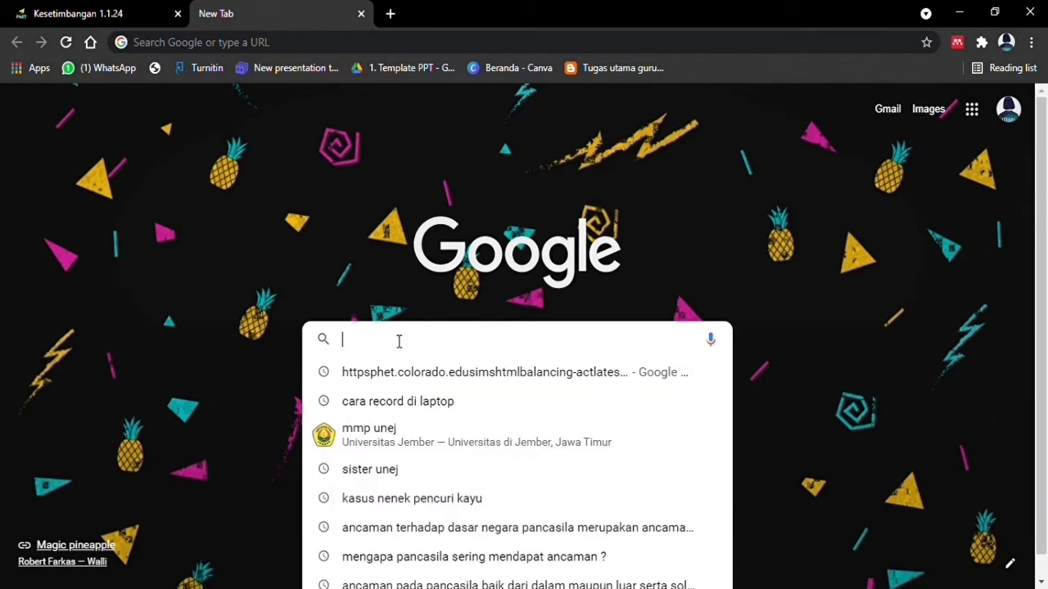
type("phet")
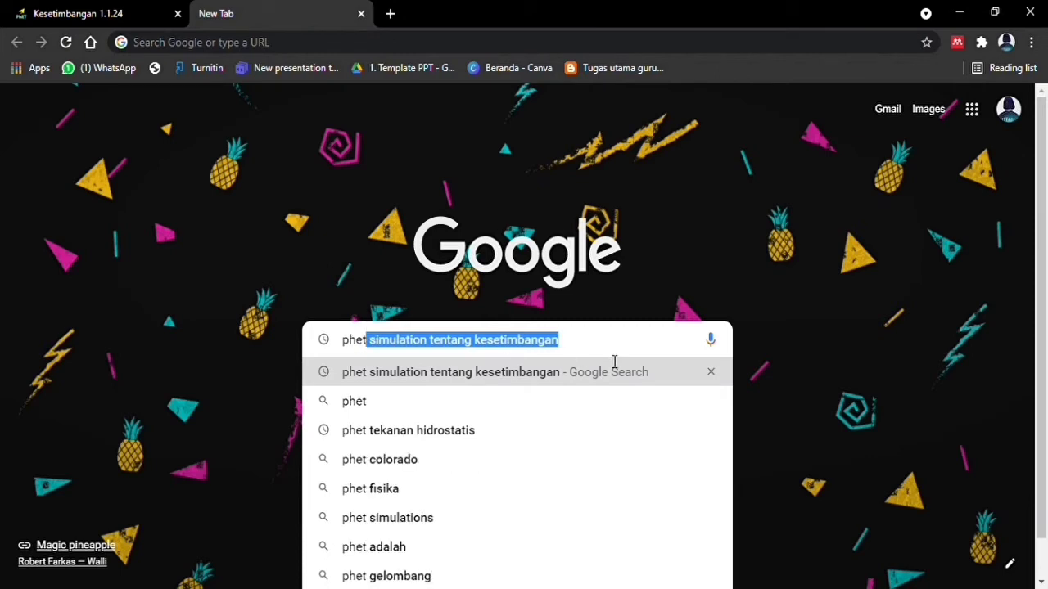
left_click(570, 344)
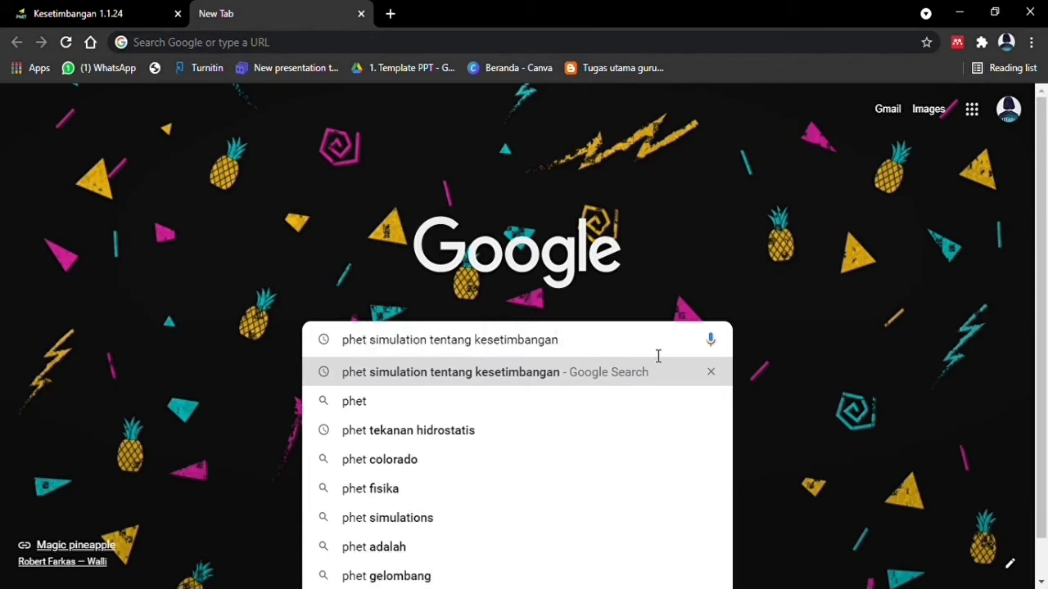
key("Return")
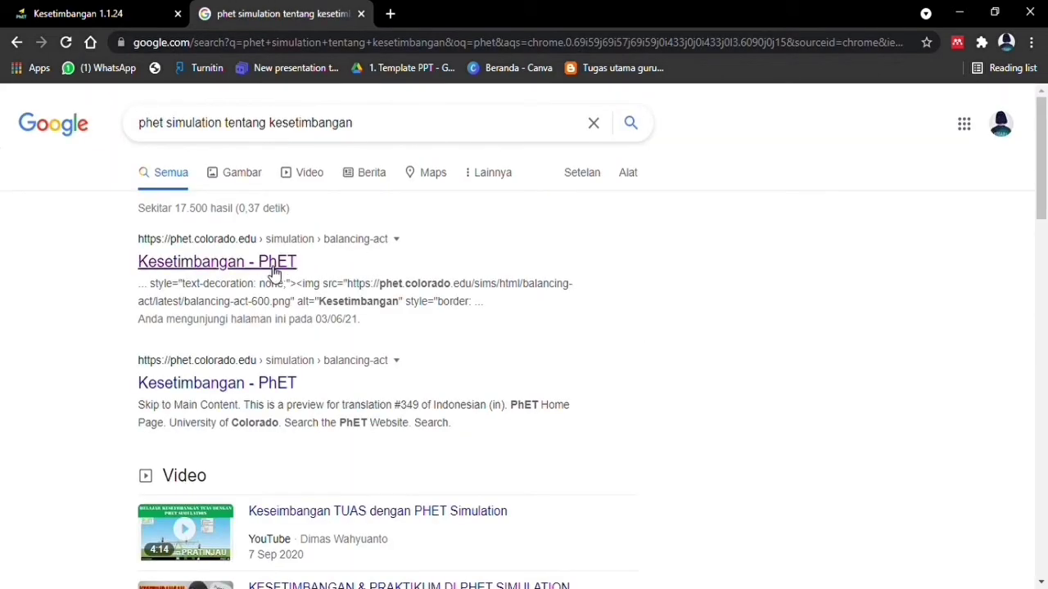
Open the first "Kesetimbangan - PhET" search result and launch the simulation from its page.
scroll(276, 274, "down", 1)
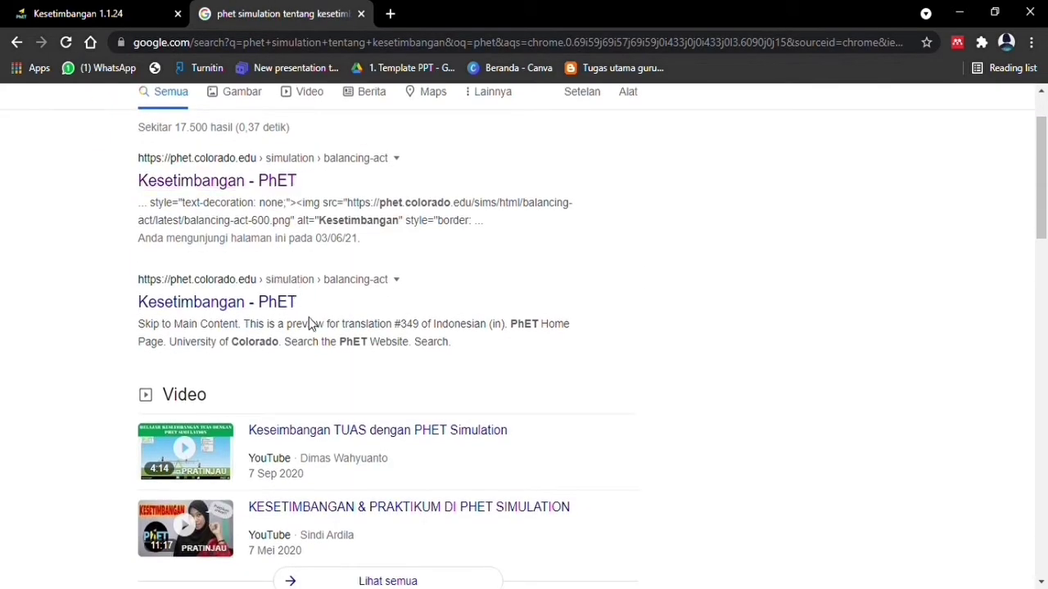
scroll(308, 317, "up", 1)
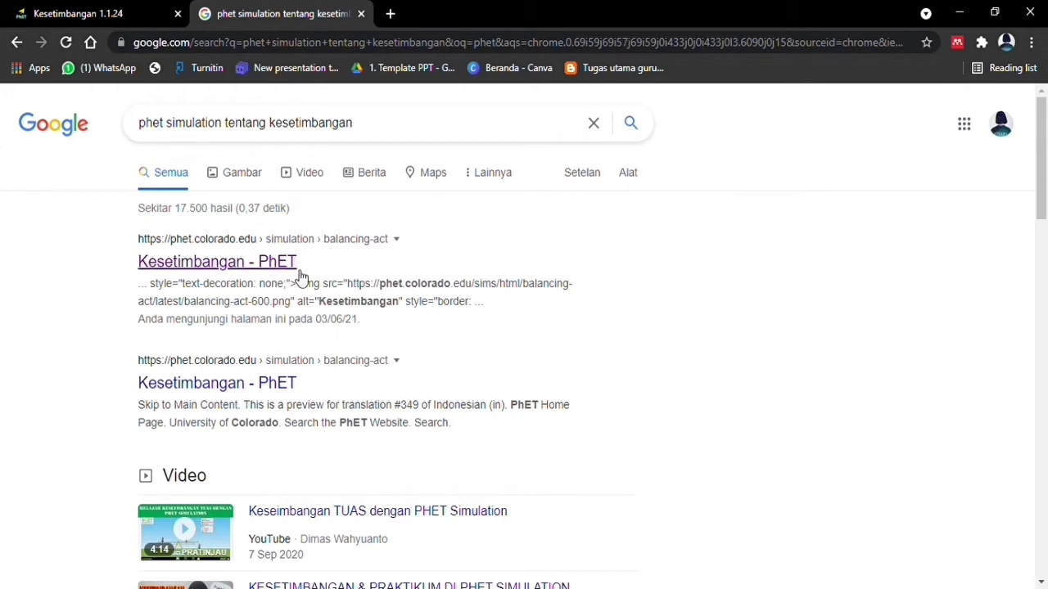
left_click(277, 266)
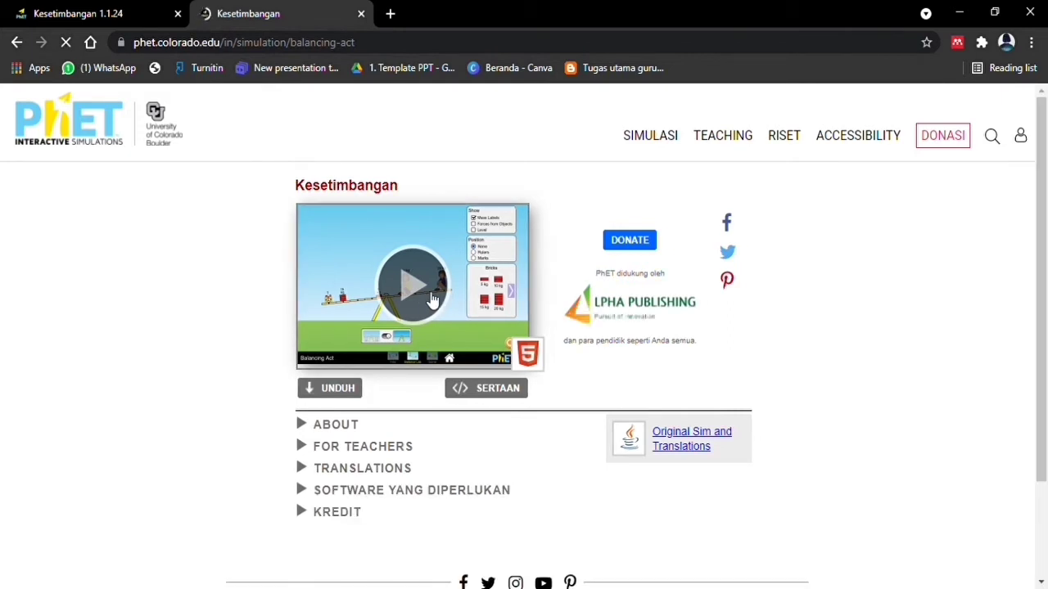
left_click(432, 299)
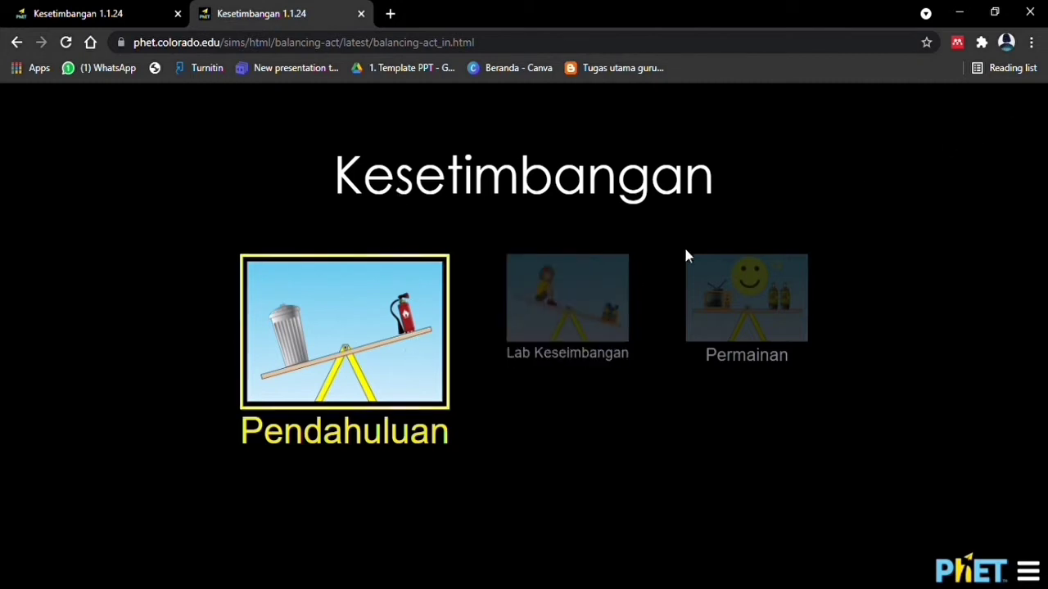
Preview the Lab Keseimbangan and Permainan modes, and open the Pendahuluan mode.
left_click(566, 319)
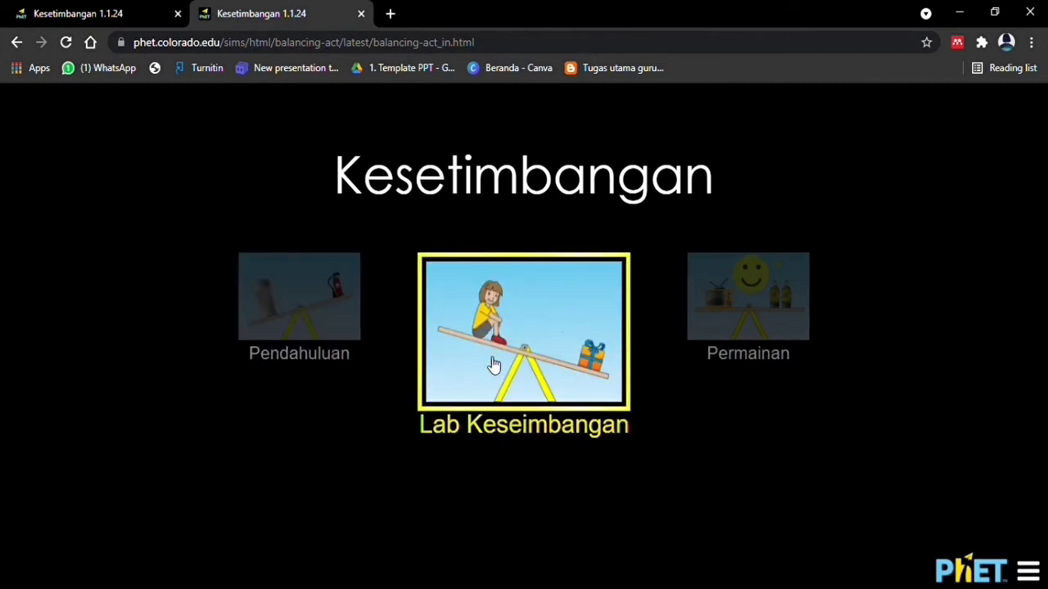
left_click(793, 332)
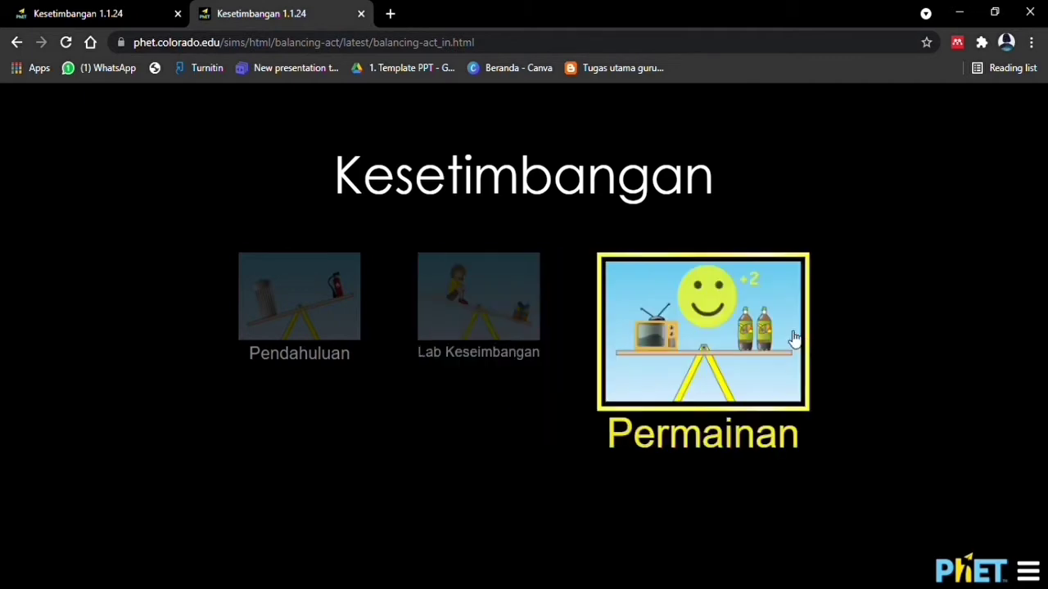
left_click(335, 318)
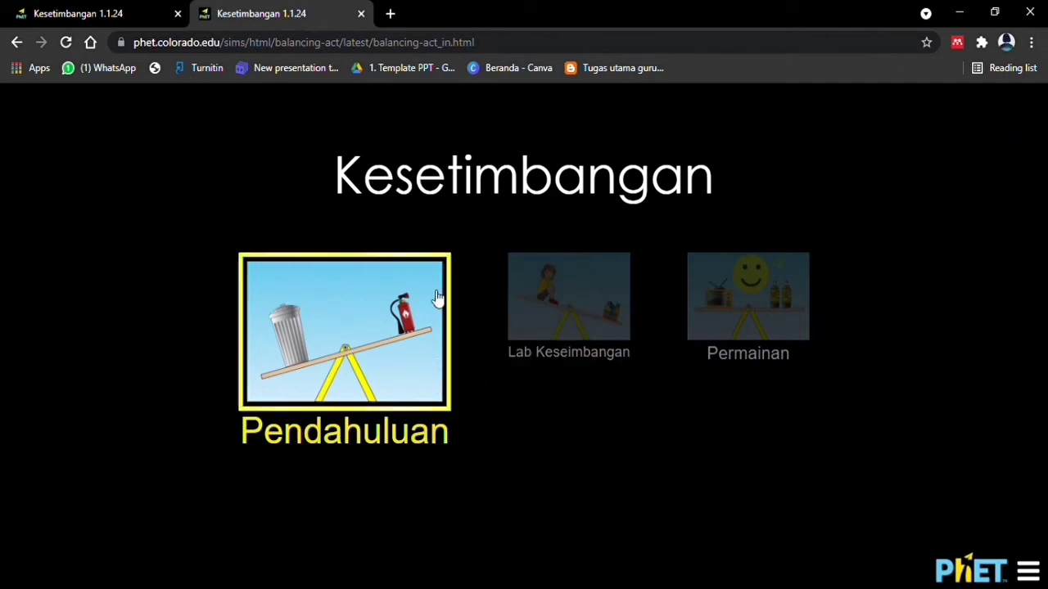
left_click(351, 338)
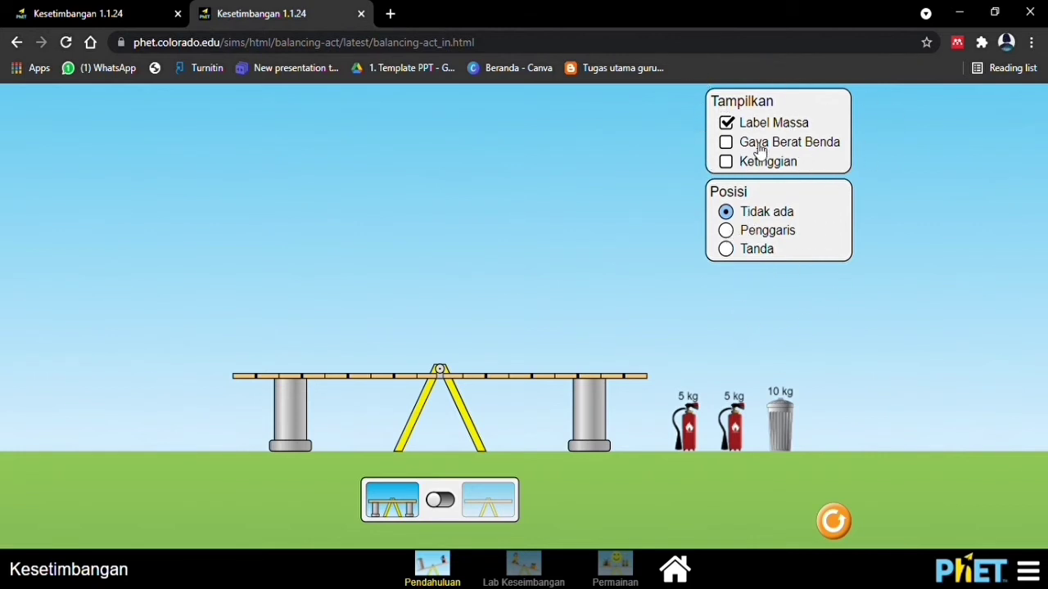
Turn on Gaya Berat Benda, Ketinggian and the Penggaris ruler, and remove the plank's support columns.
left_click(792, 148)
left_click(770, 168)
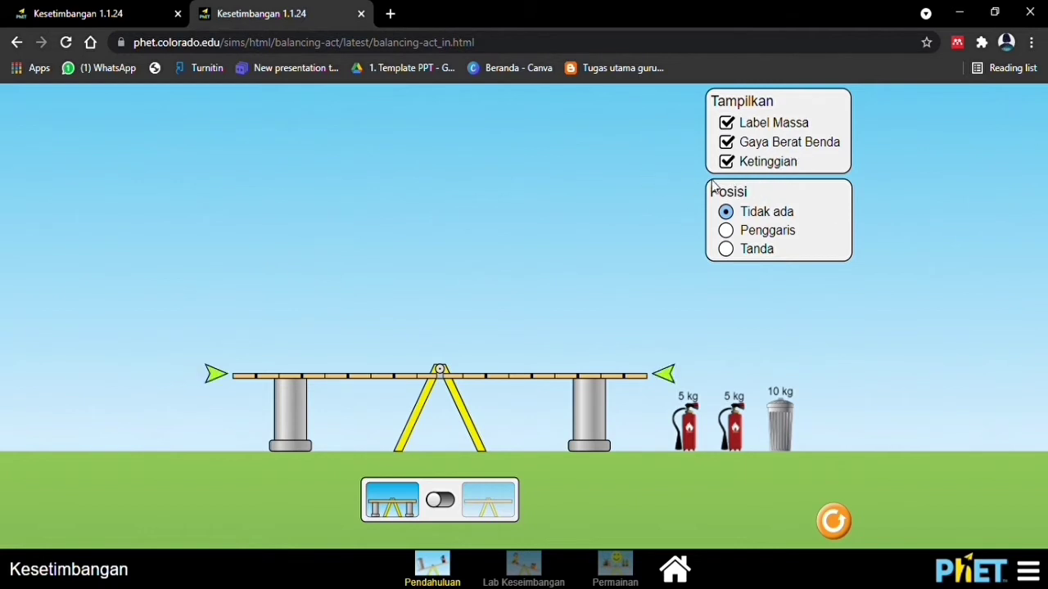
left_click(775, 231)
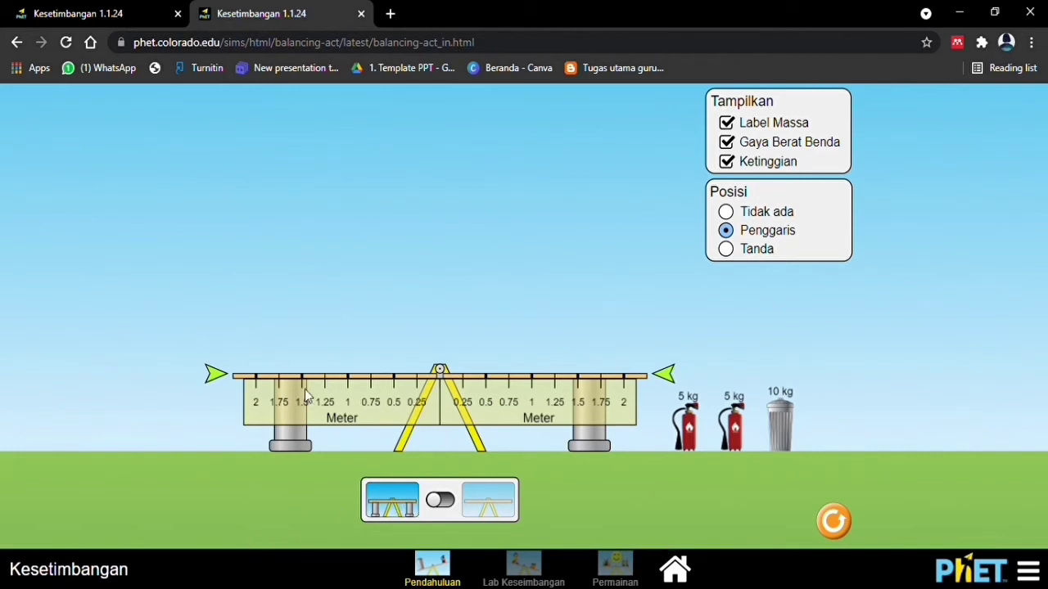
left_click(438, 500)
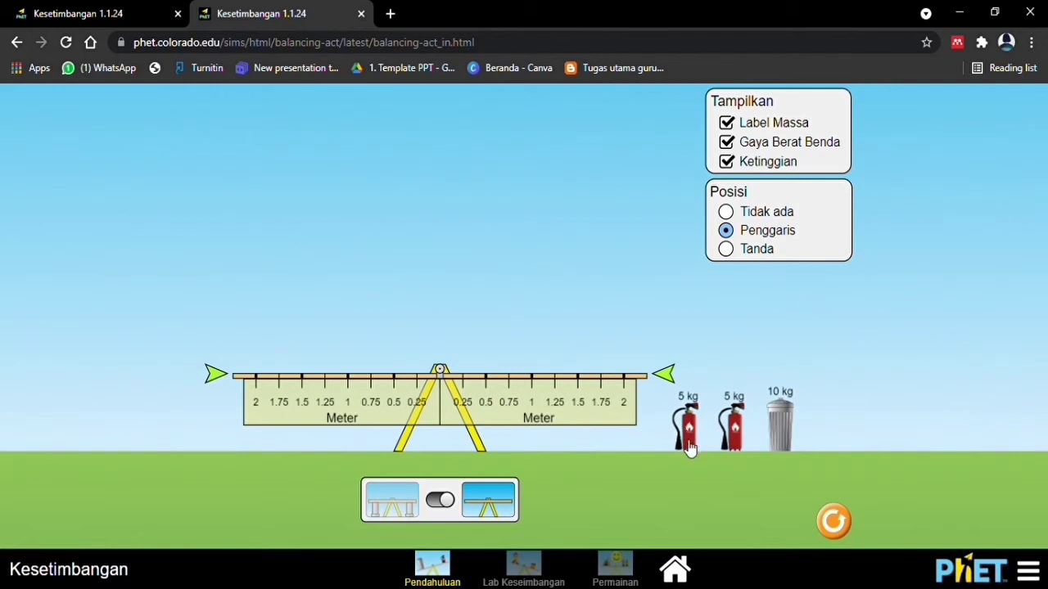
Try to balance a 5 kg fire extinguisher on the plank's left side against the 10 kg trash can at 1.25 m on the right.
left_click_drag(689, 446, 301, 389)
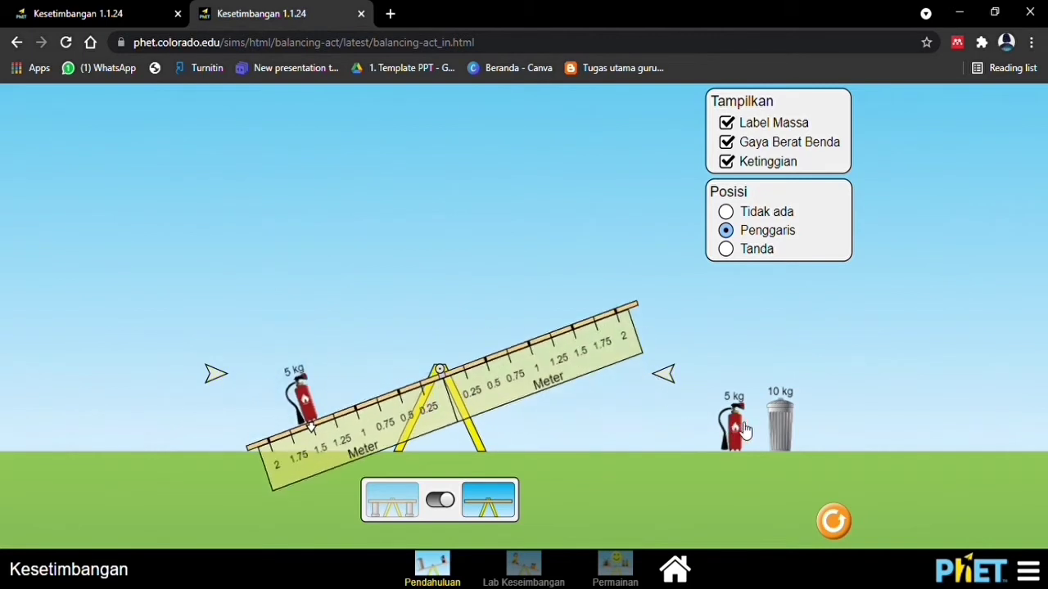
left_click_drag(792, 435, 764, 445)
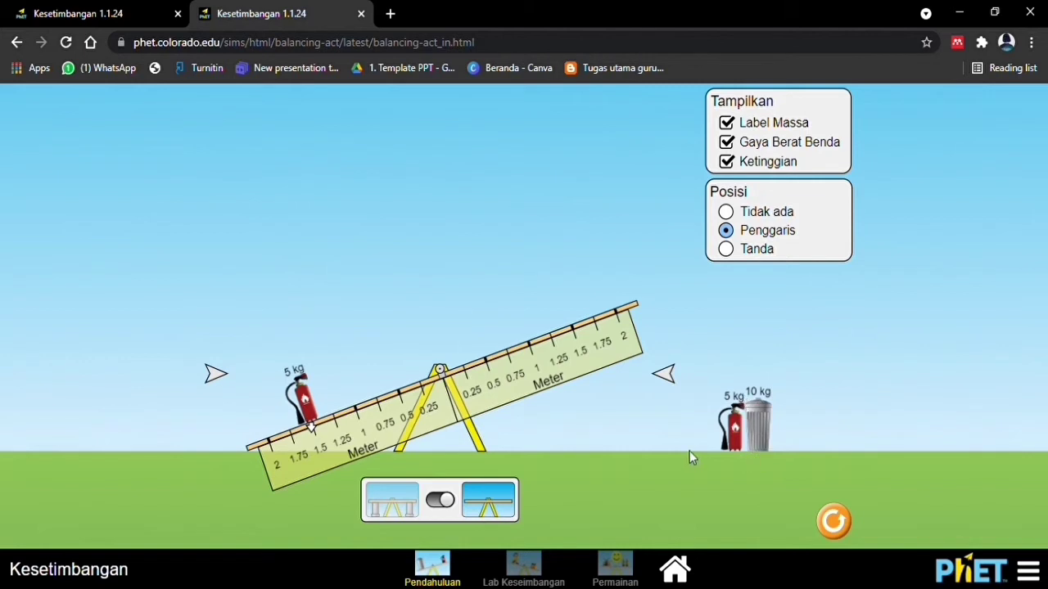
mouse_move(767, 450)
left_mouse_down()
mouse_move(776, 418)
mouse_move(771, 447)
left_mouse_up()
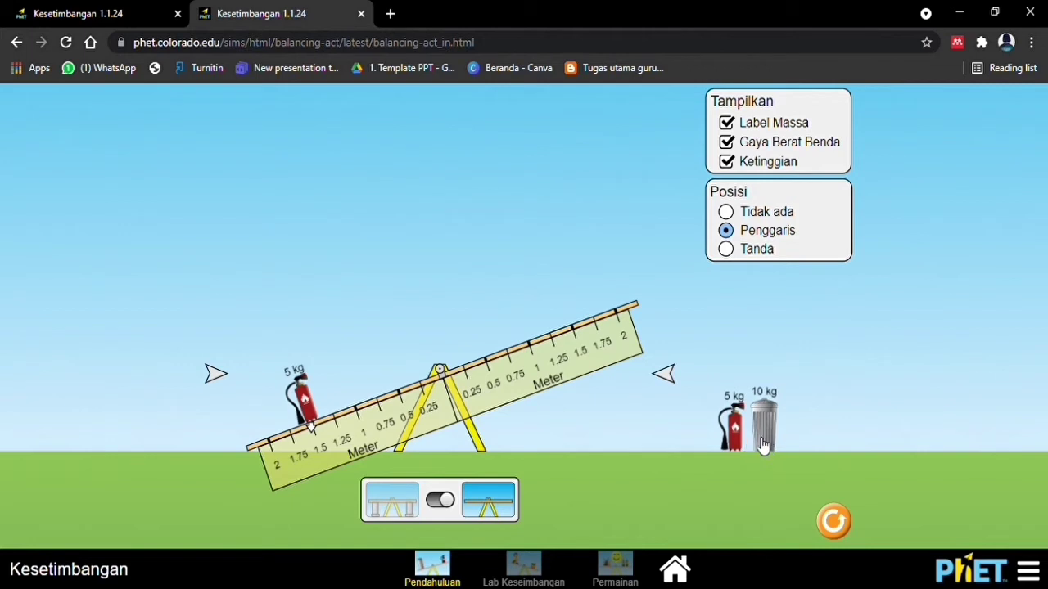
left_click_drag(765, 443, 661, 273)
left_click_drag(571, 287, 573, 298)
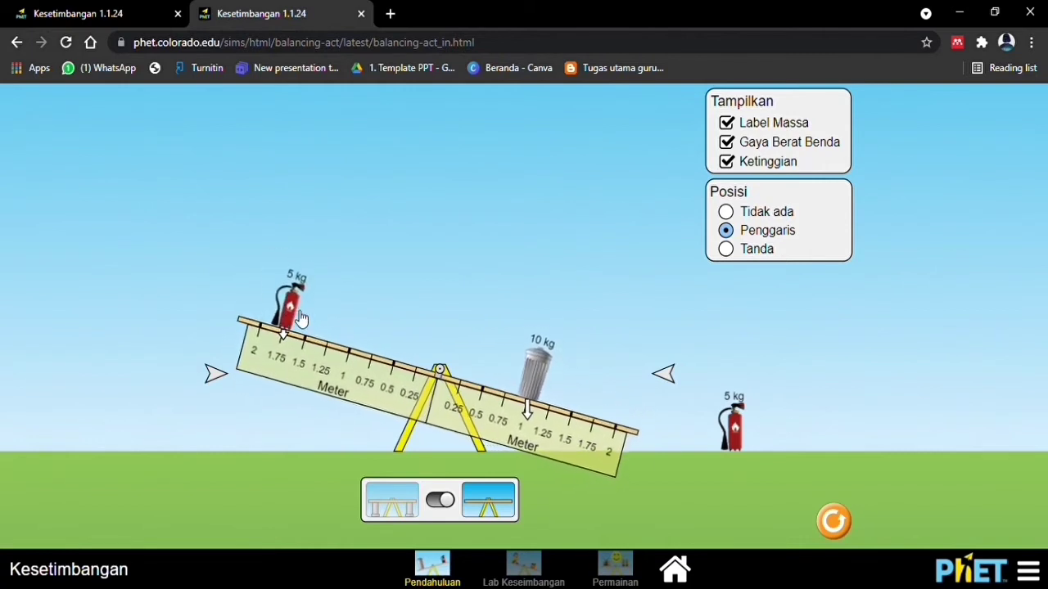
left_click_drag(538, 370, 561, 369)
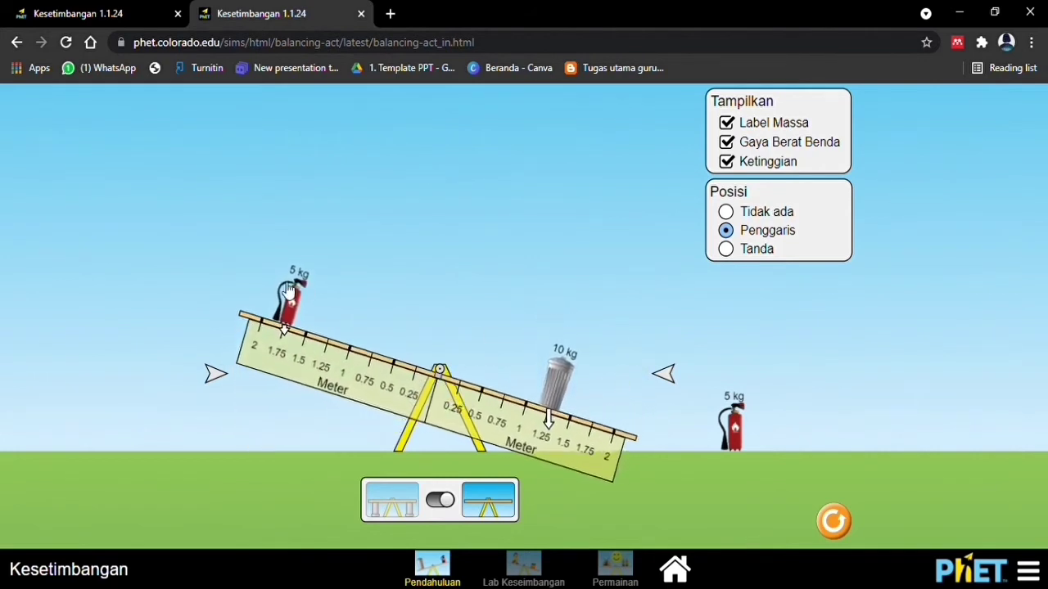
Clear the plank and place the two 5 kg fire extinguishers 1.5 m from the pivot, one on each side.
left_click_drag(296, 305, 400, 283)
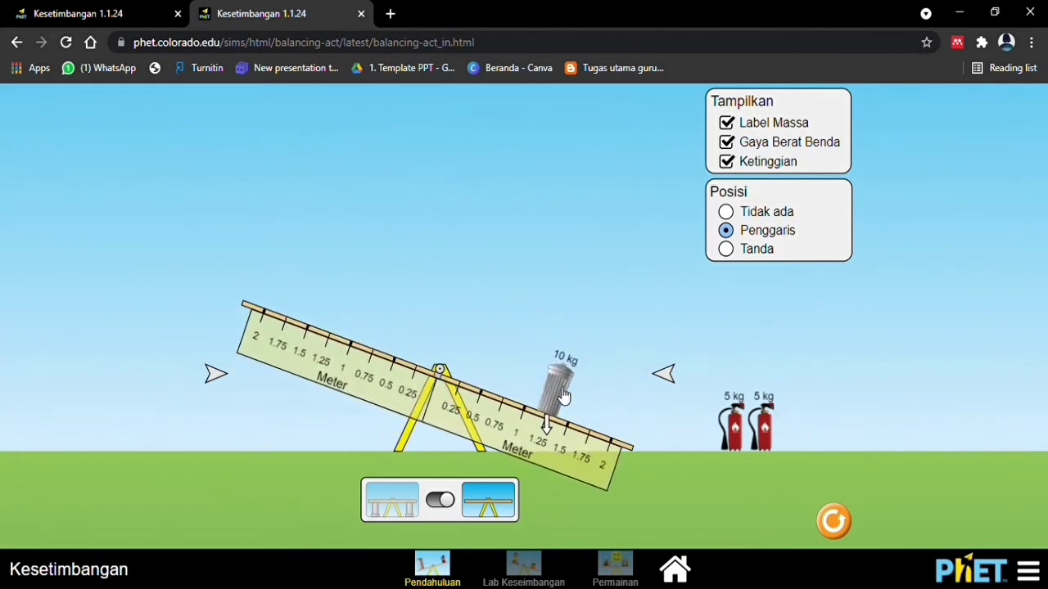
left_click_drag(558, 395, 578, 364)
left_click_drag(764, 429, 312, 245)
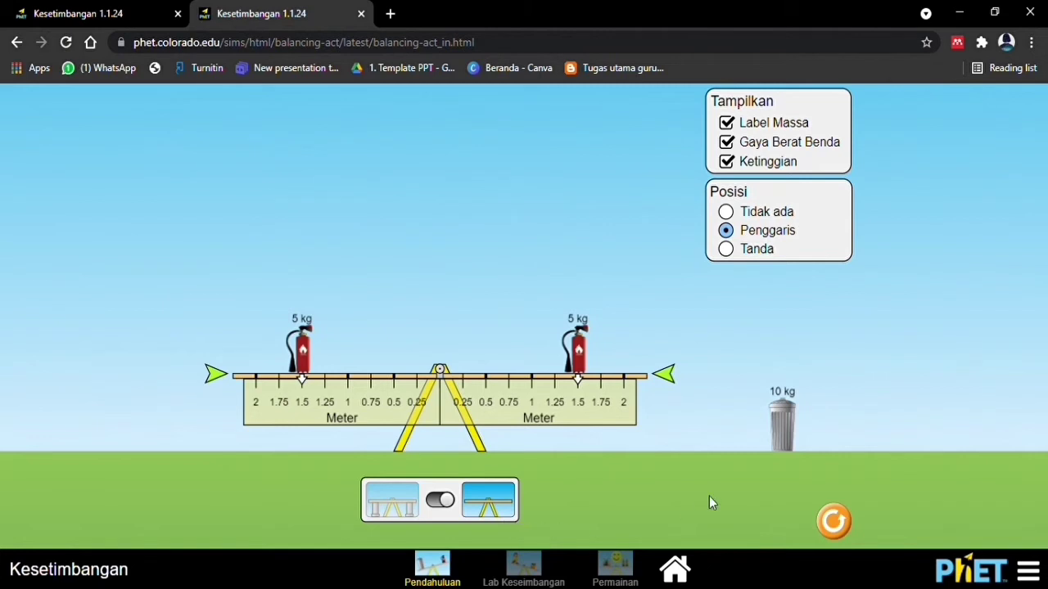
Return to the simulation's home screen and open the Lab Keseimbangan mode.
left_click(676, 569)
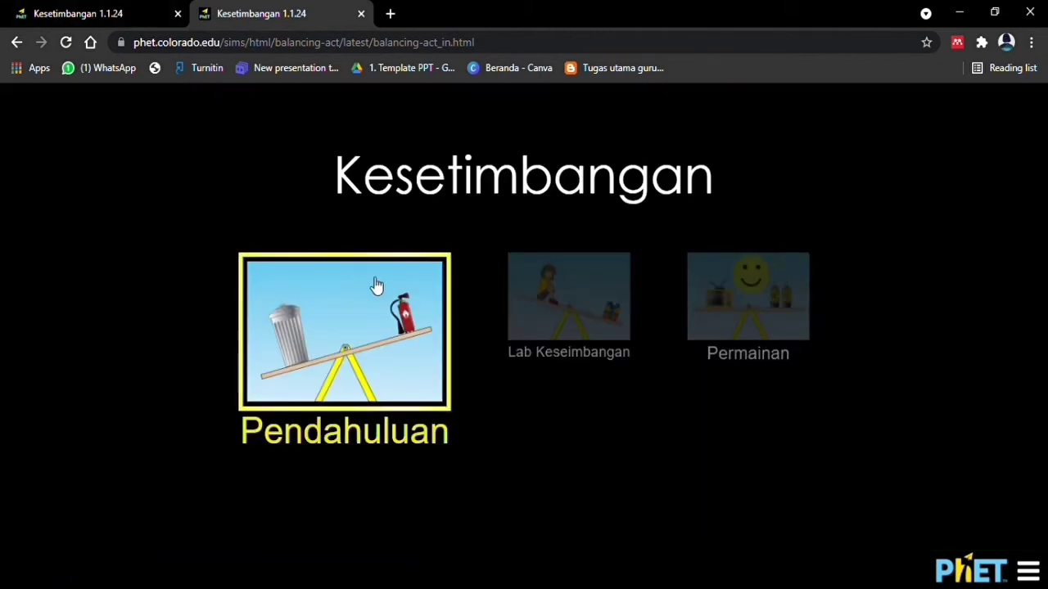
left_click(568, 347)
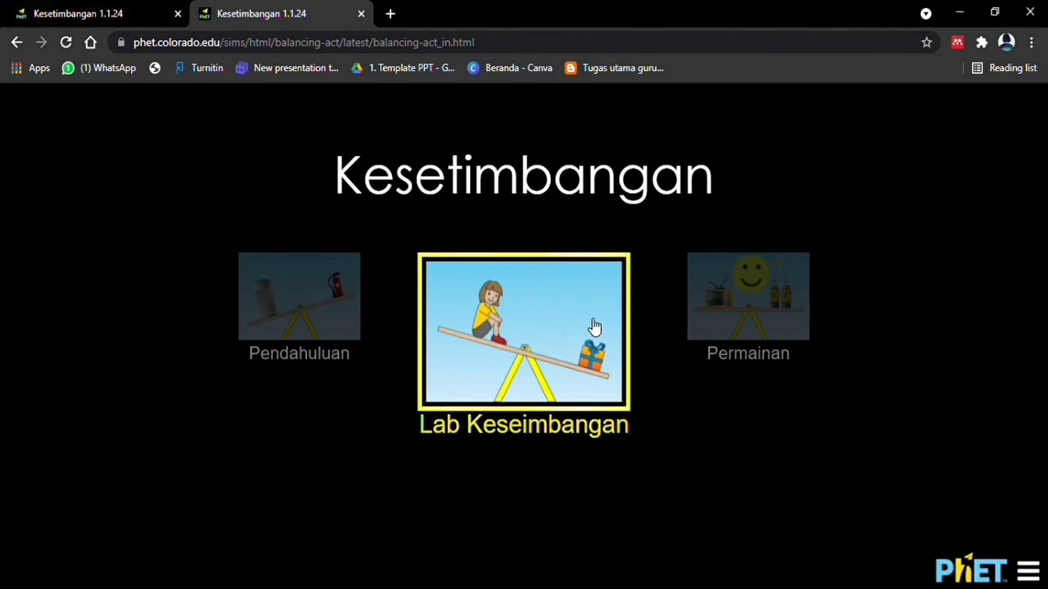
left_click(561, 331)
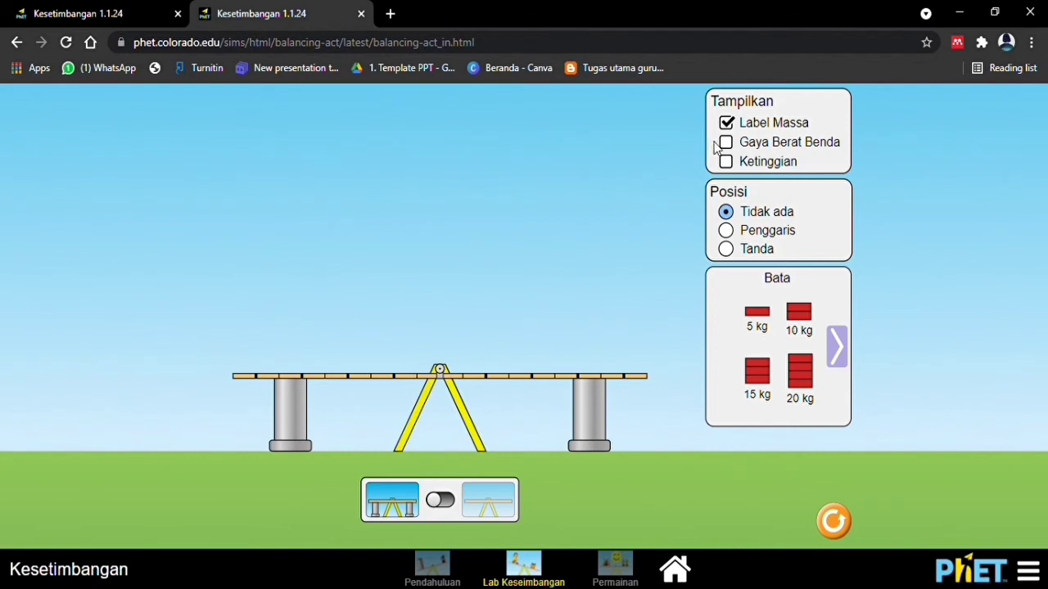
Show Gaya Berat Benda, Ketinggian and the Penggaris ruler in the lab, and free the plank from its support columns.
left_click(740, 142)
left_click(748, 163)
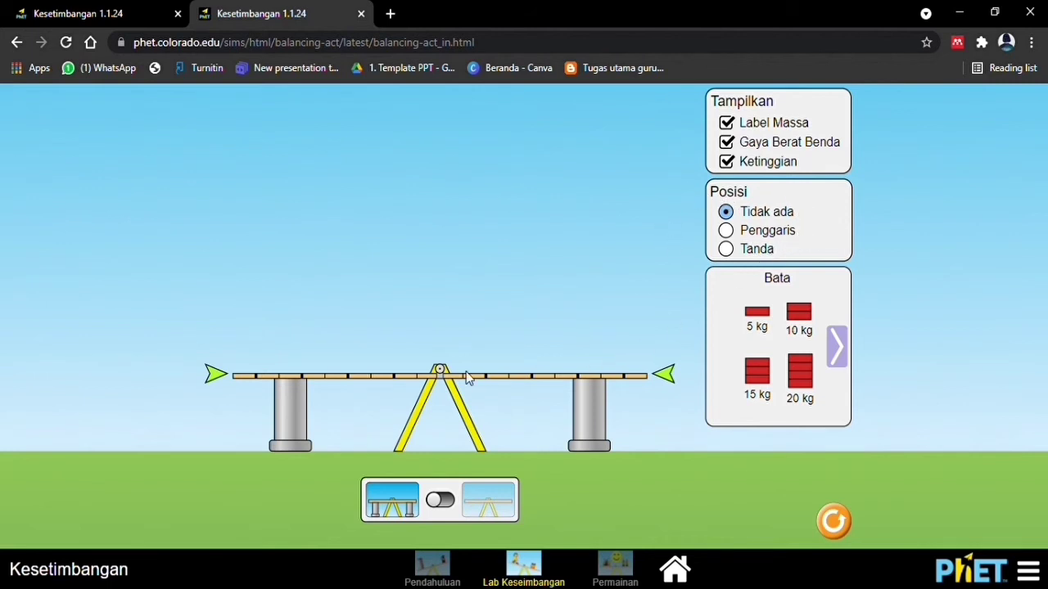
left_click(744, 231)
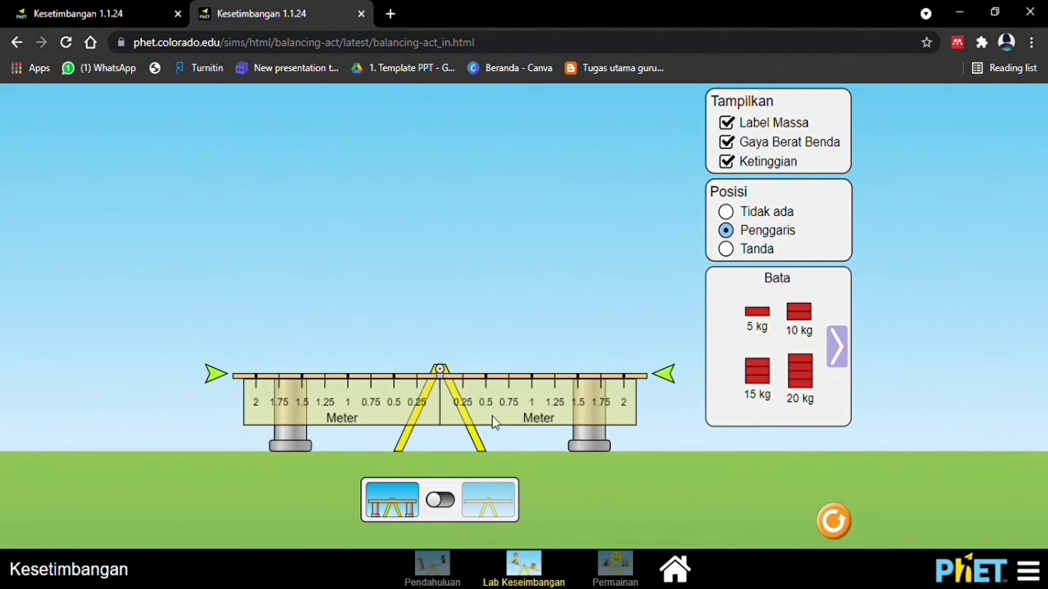
left_click(447, 504)
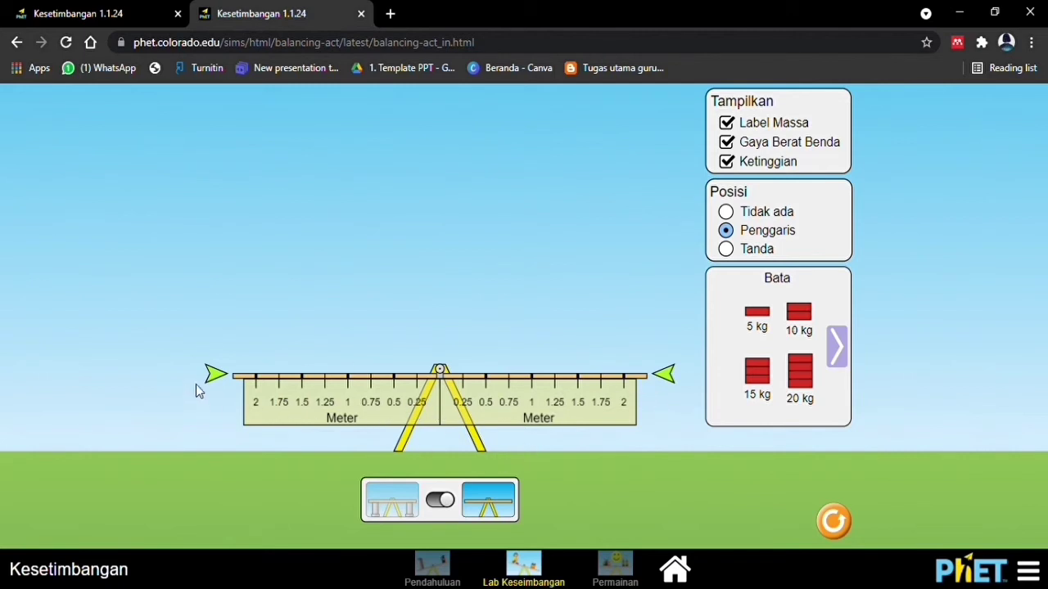
left_click(381, 514)
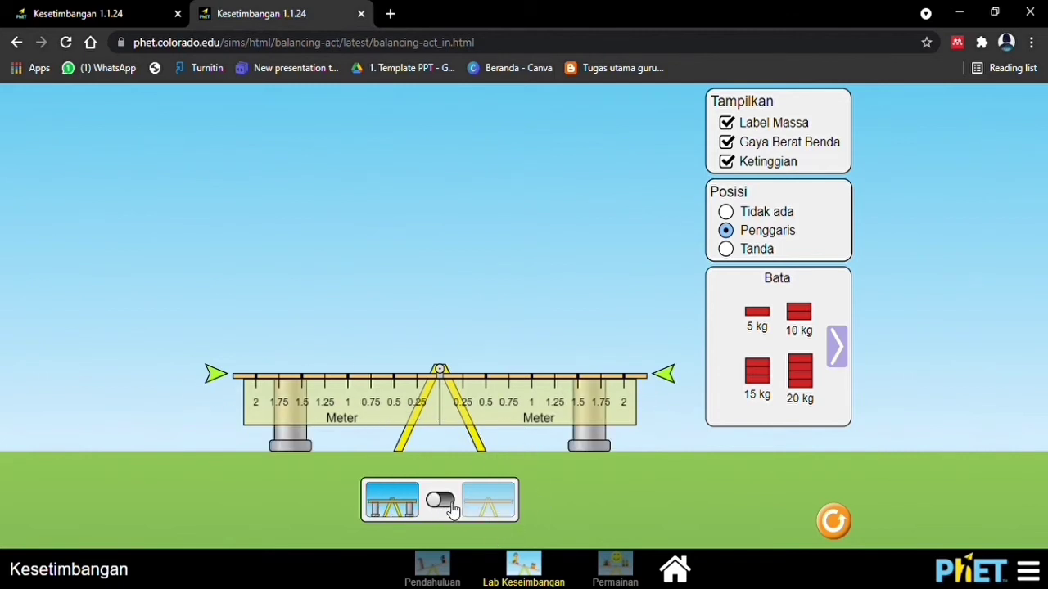
left_click(486, 501)
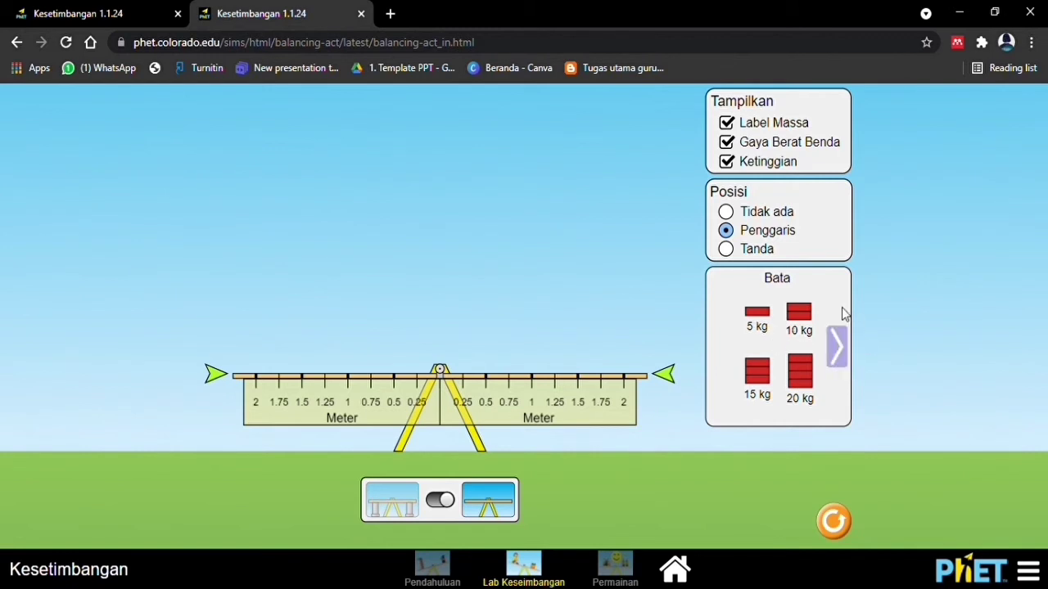
Look through the available Orang and Benda Sembarang object sets, and return to the Bata set.
left_click(836, 347)
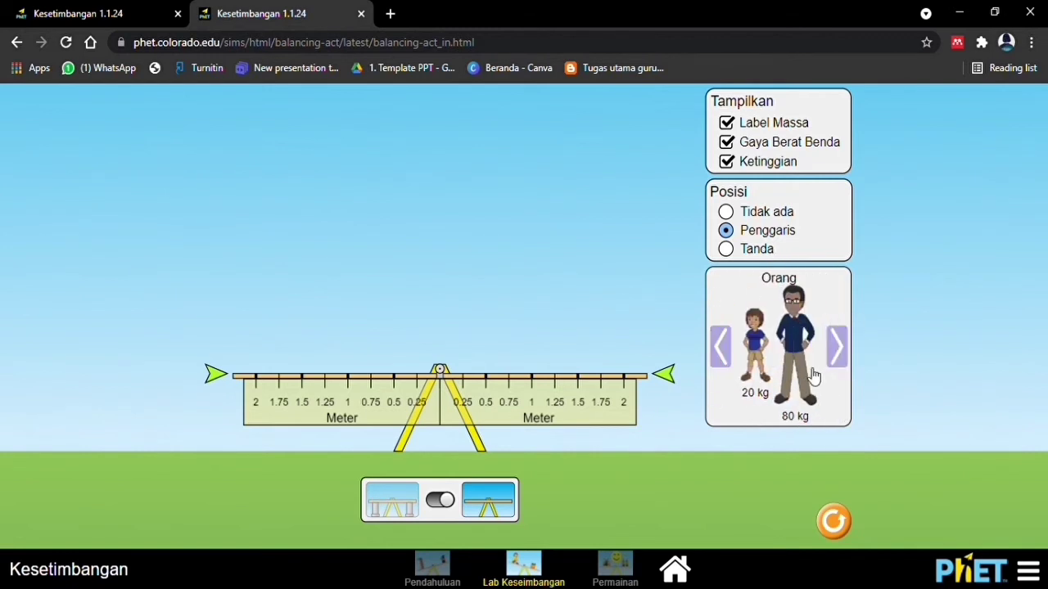
left_click(838, 350)
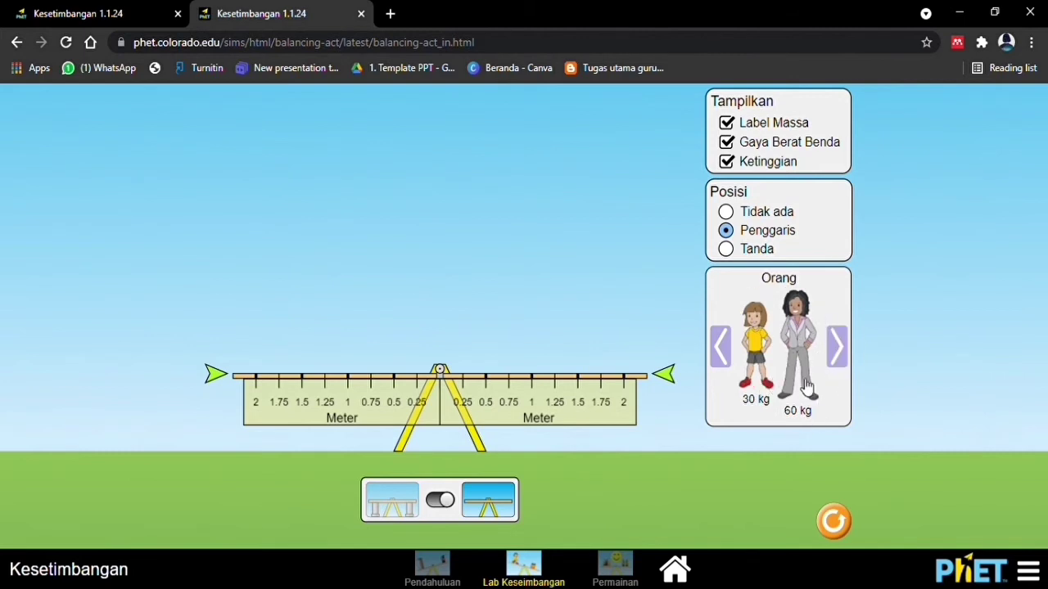
left_click(837, 348)
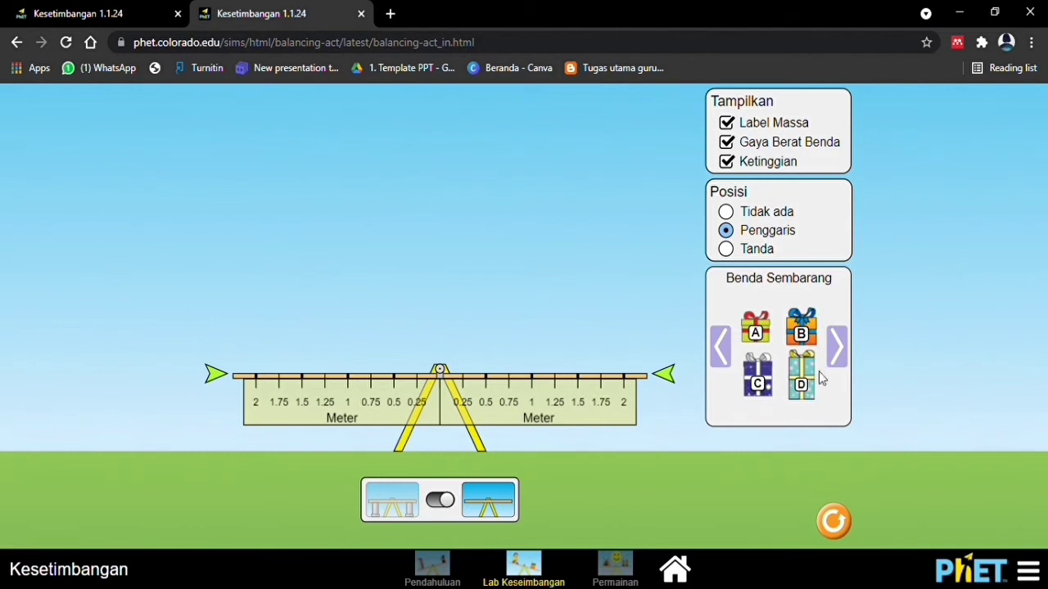
left_click(723, 360)
left_click(724, 361)
left_click(723, 365)
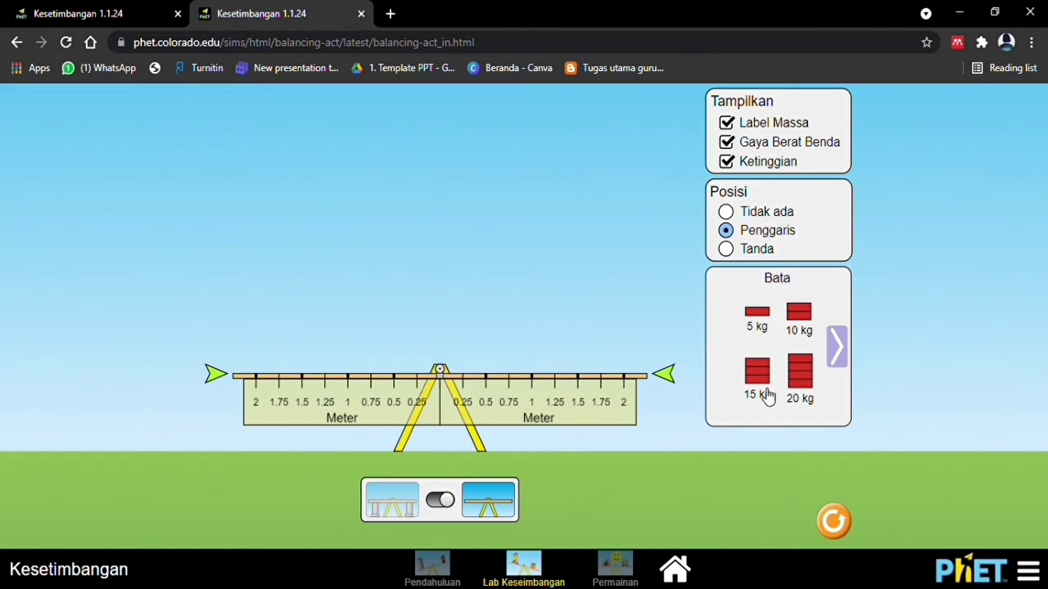
left_click_drag(758, 378, 303, 315)
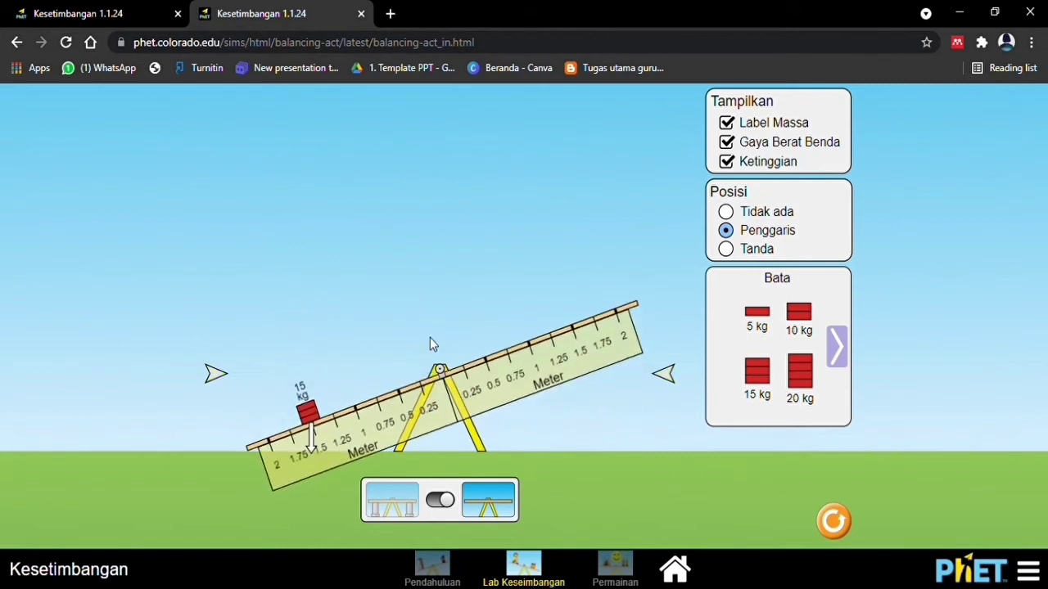
left_click(837, 348)
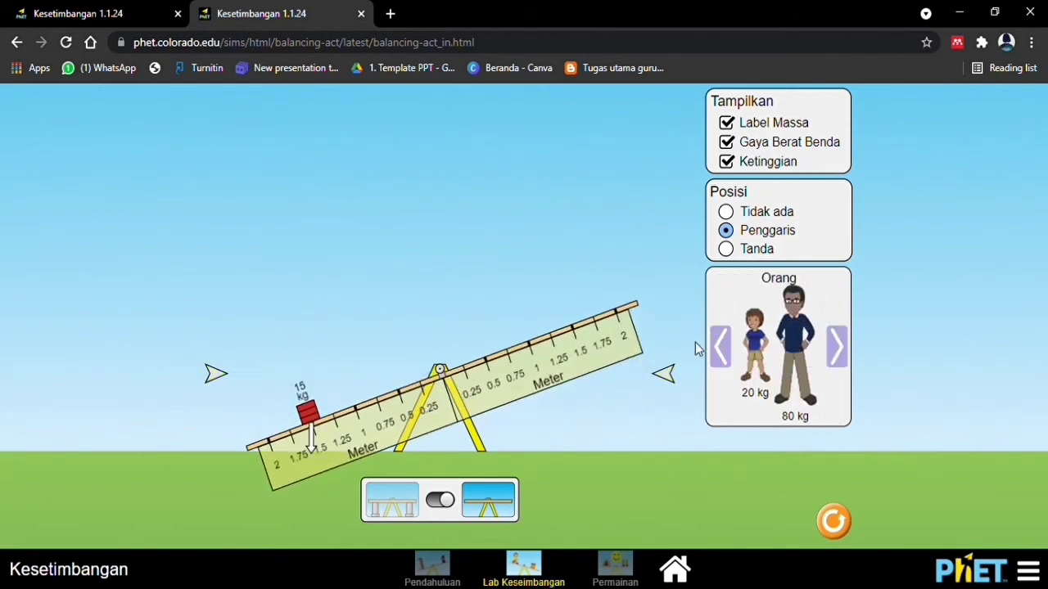
left_click(720, 347)
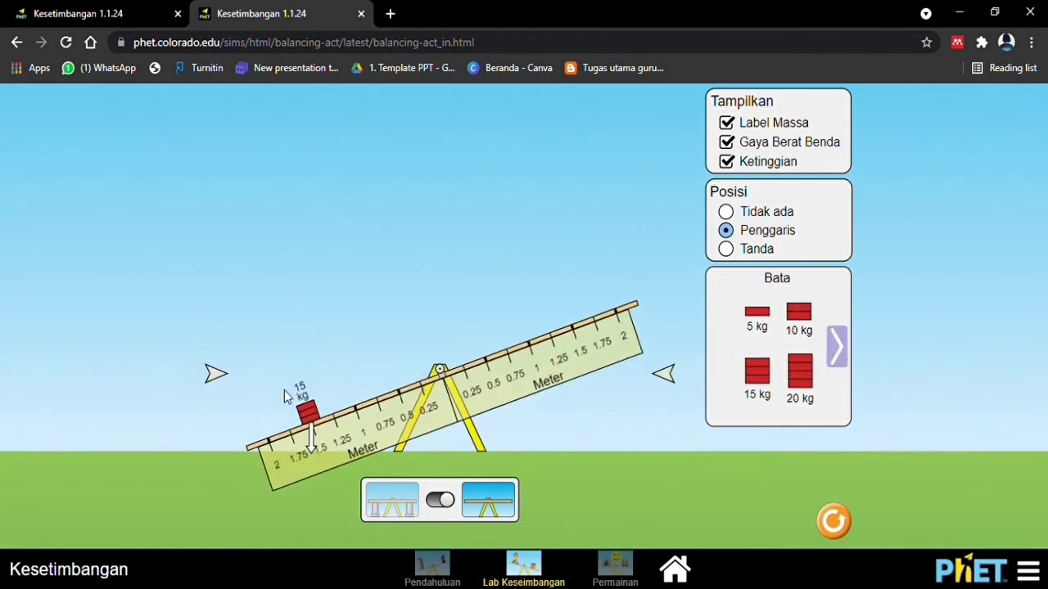
left_click_drag(307, 412, 777, 328)
Place the 20 kg brick stack and the 20 kg boy on opposite sides of the plank, each 1.5 m from the pivot.
left_click_drag(800, 373, 304, 393)
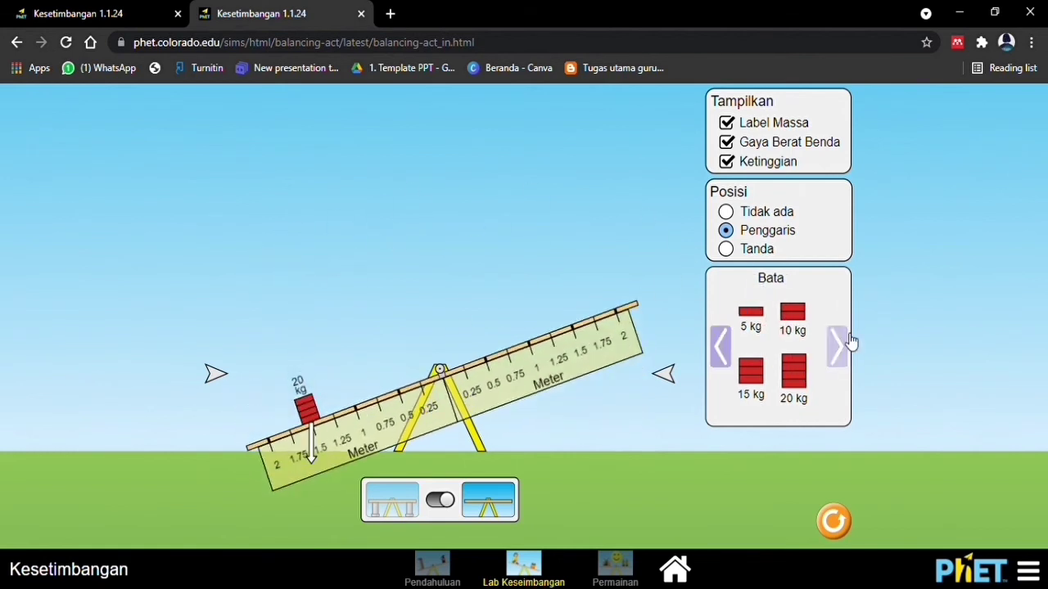
left_click(850, 342)
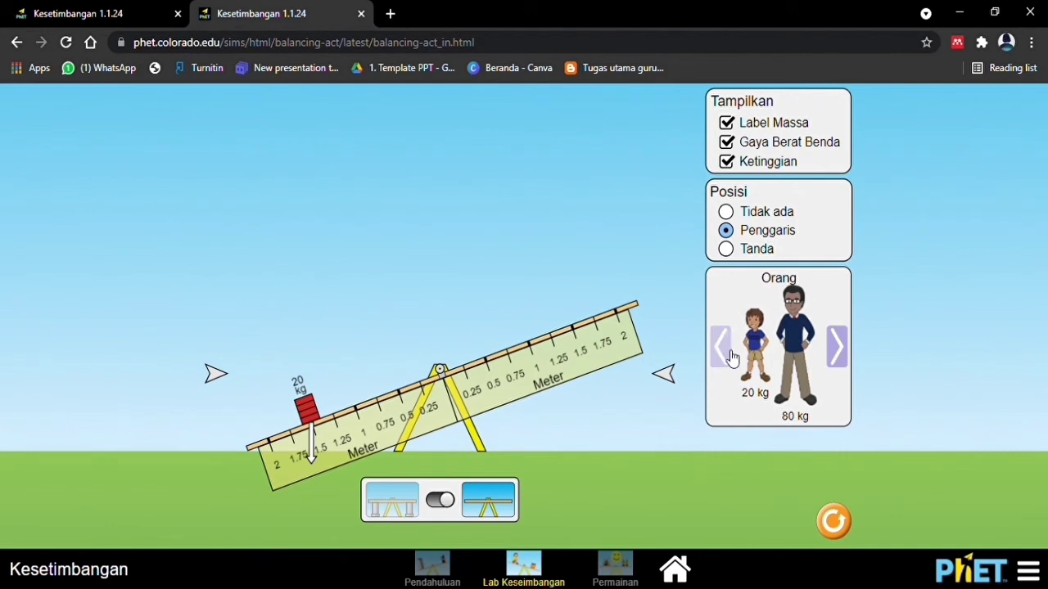
left_click(845, 360)
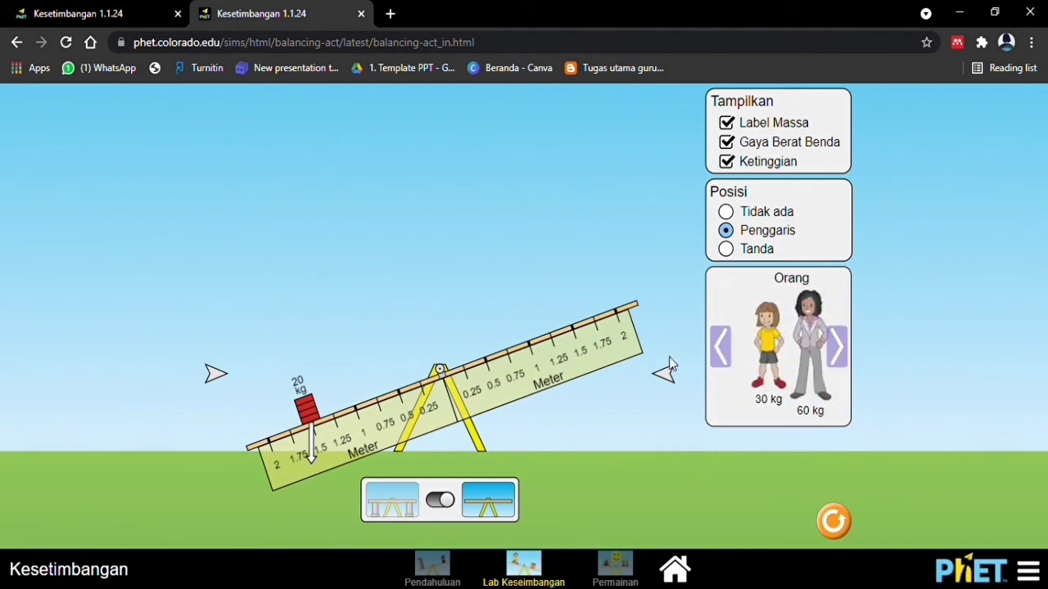
left_click(719, 345)
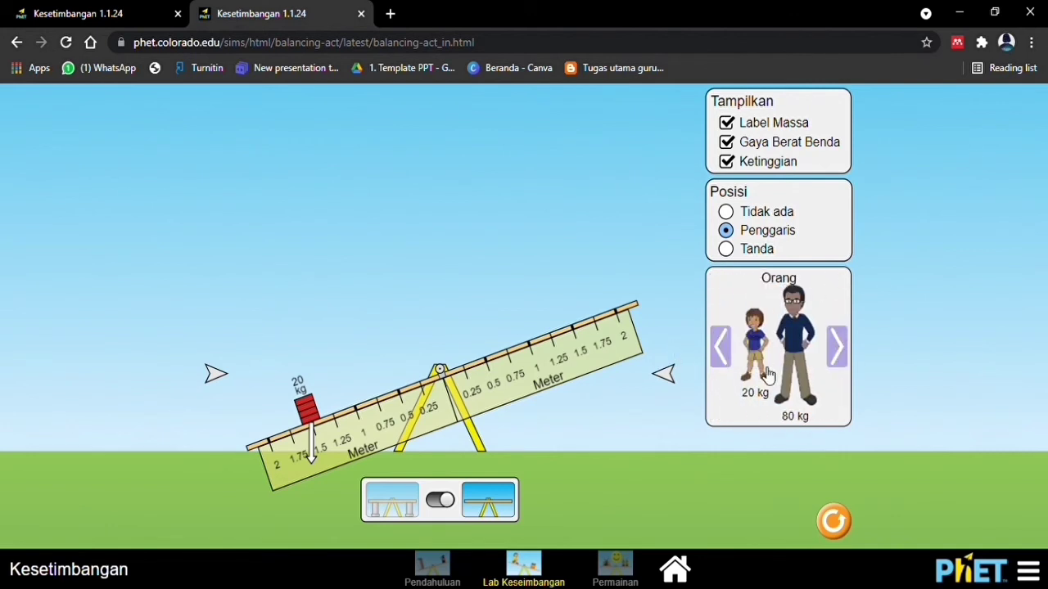
left_click_drag(767, 375, 563, 283)
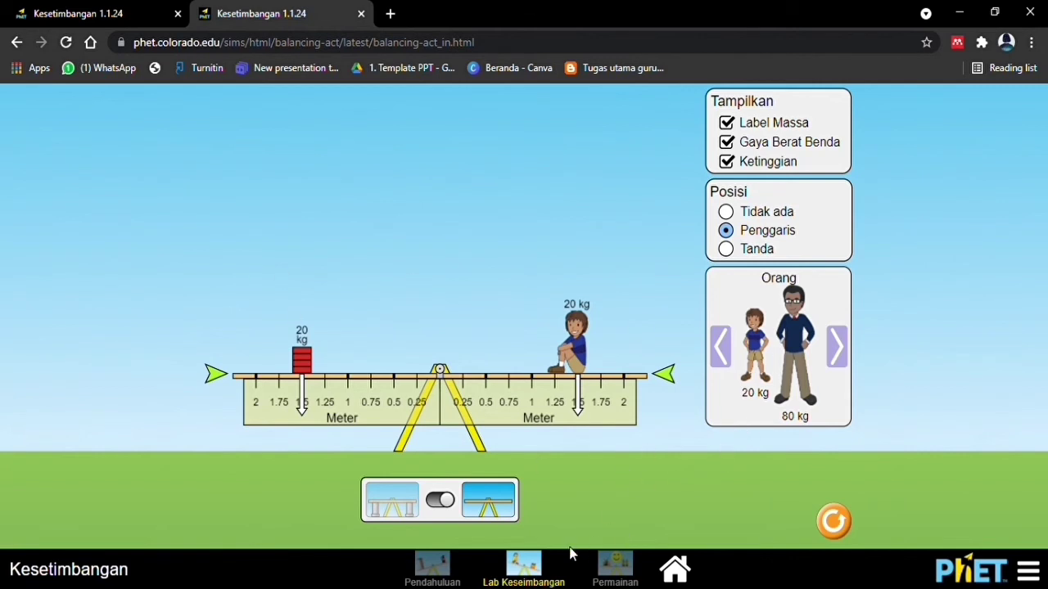
Return to the simulation's home screen and open the Permainan game mode.
left_click(675, 571)
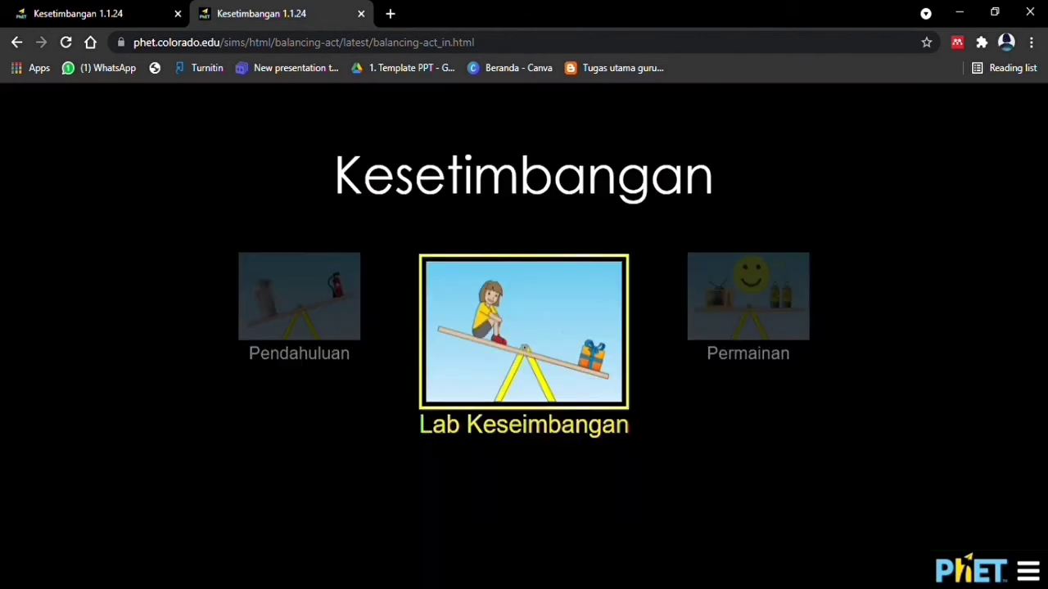
left_click(306, 338)
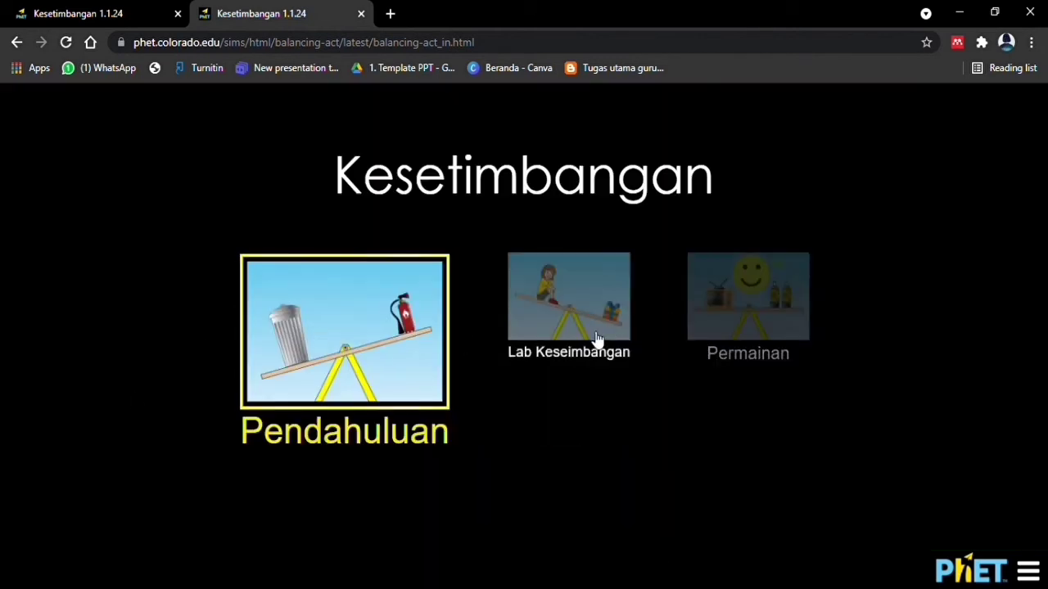
left_click(597, 343)
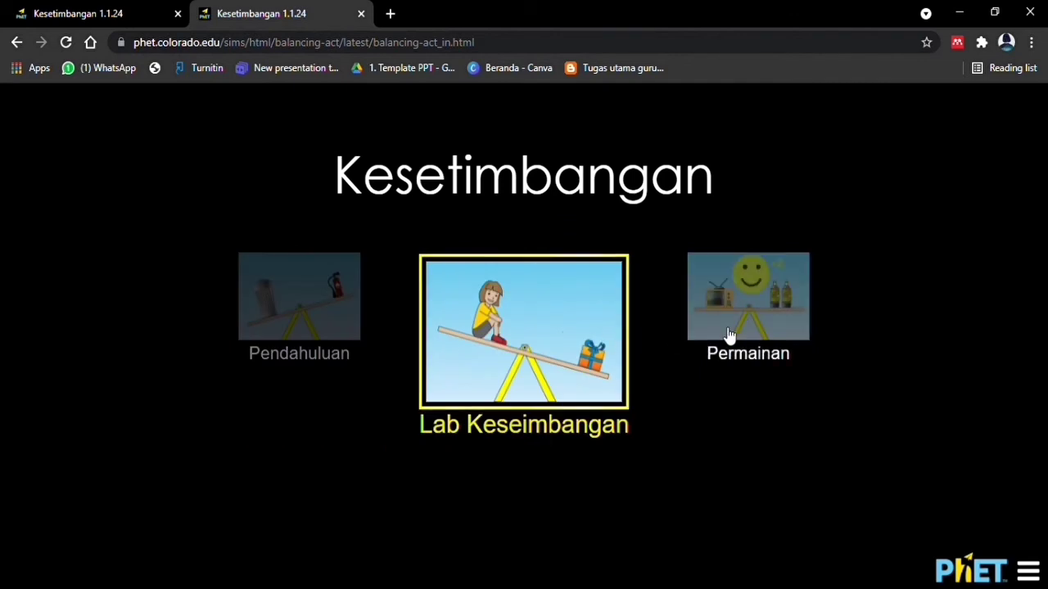
left_click(350, 338)
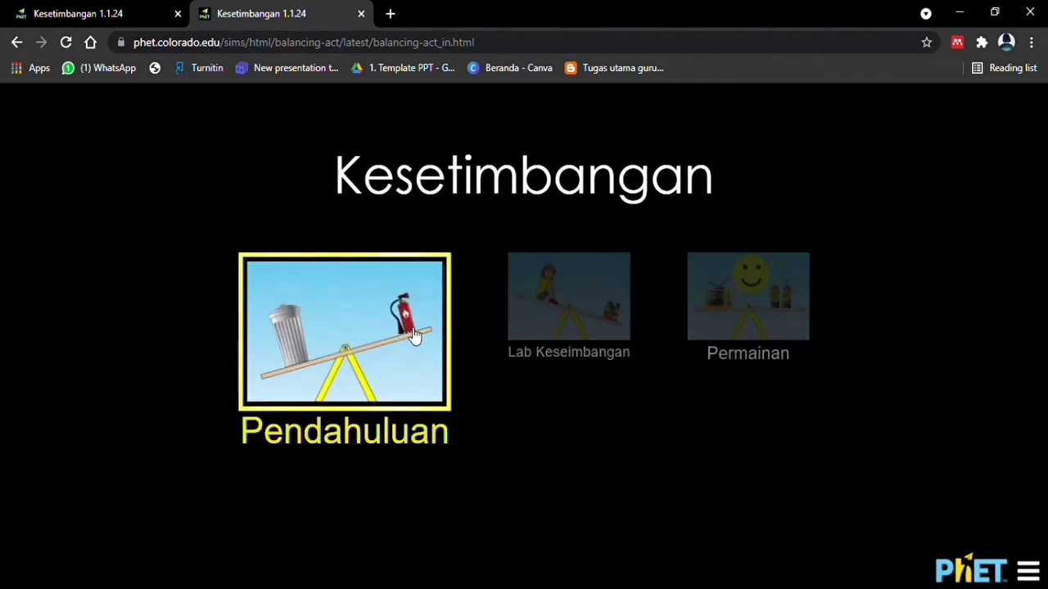
left_click(540, 308)
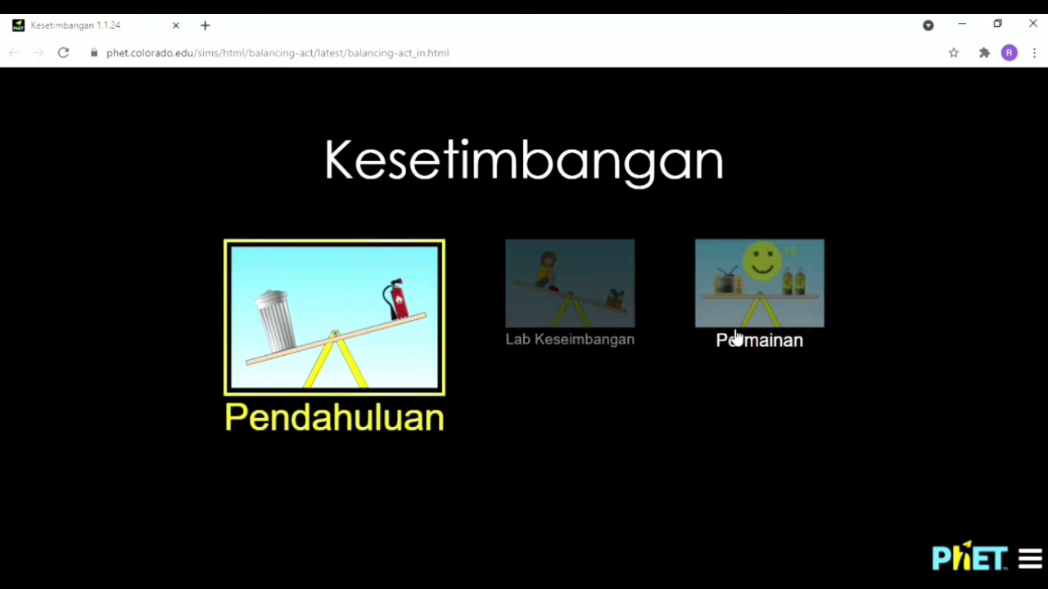
left_click(809, 288)
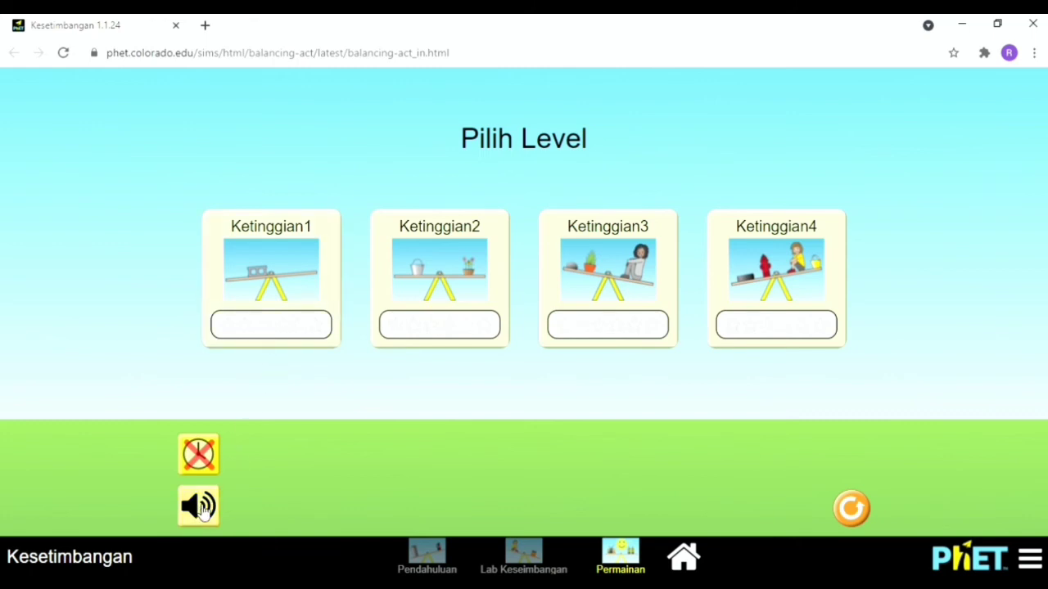
Start the game's Ketinggian1 level with the timer off, and show the Penggaris ruler on the plank.
left_click(209, 453)
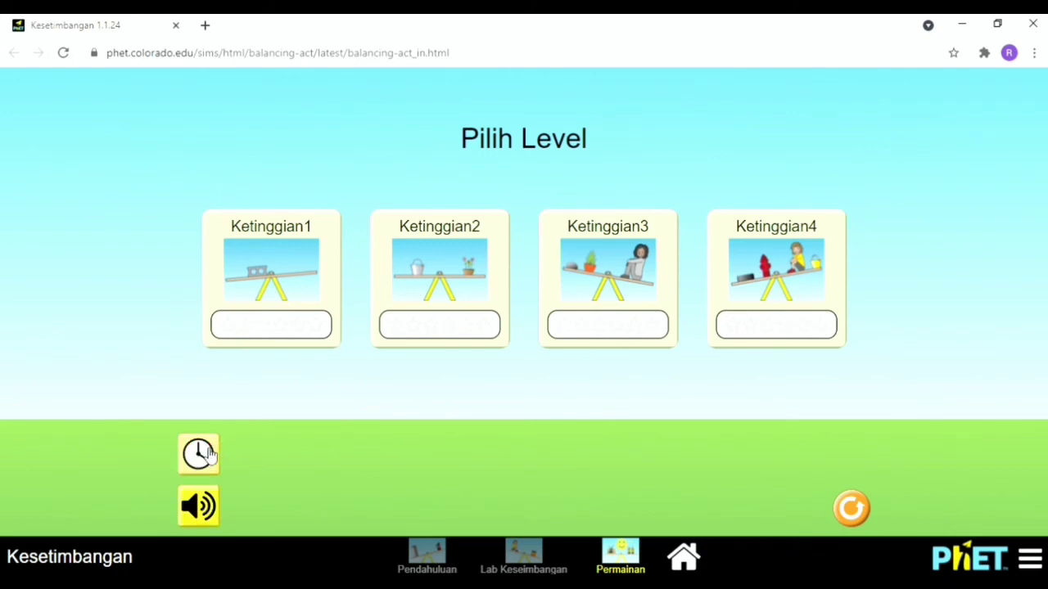
left_click(209, 453)
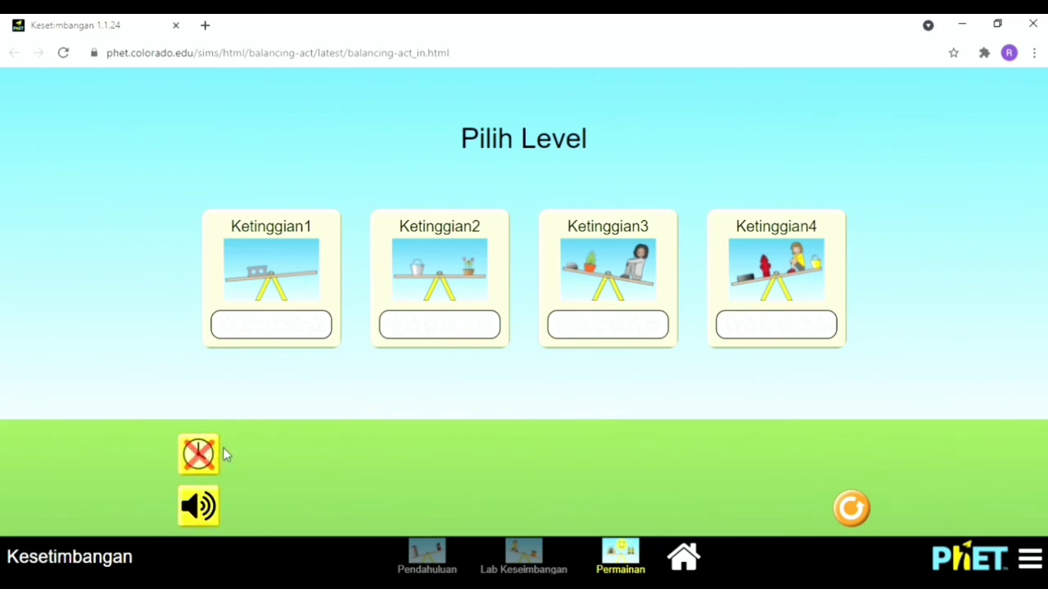
left_click(283, 295)
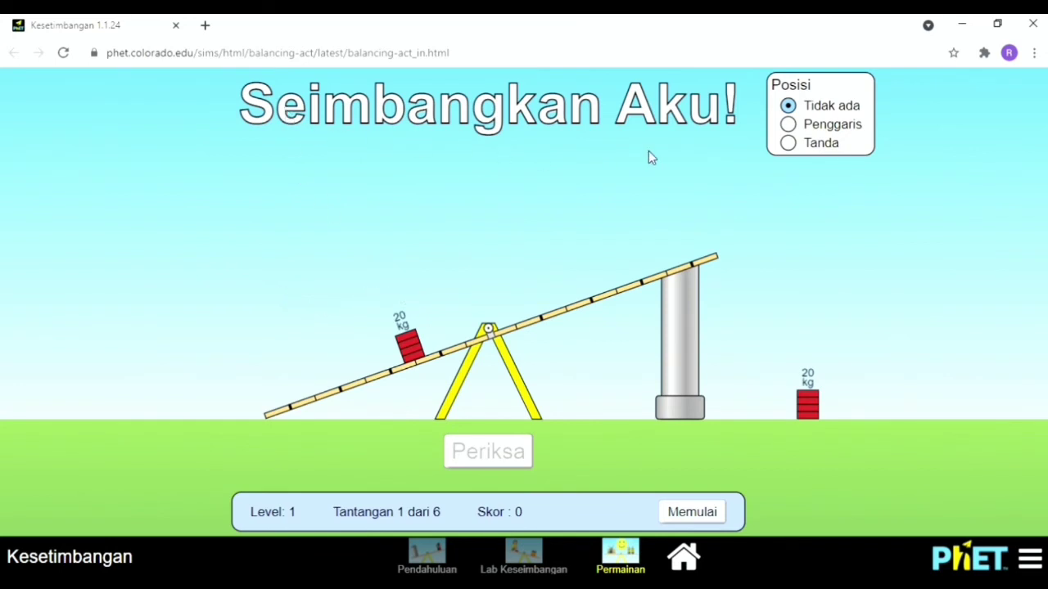
left_click(788, 126)
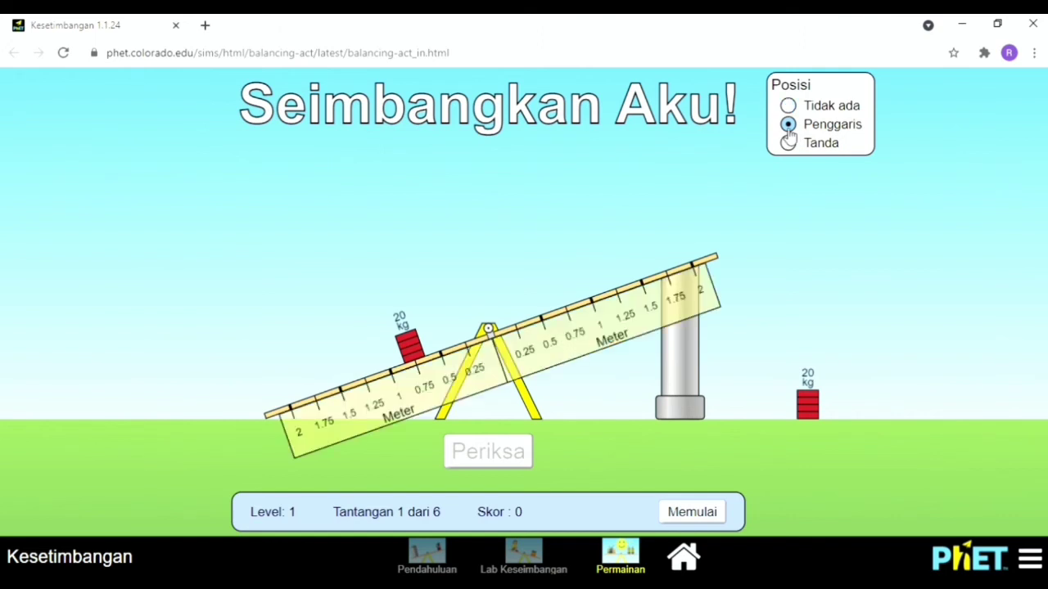
left_click(789, 144)
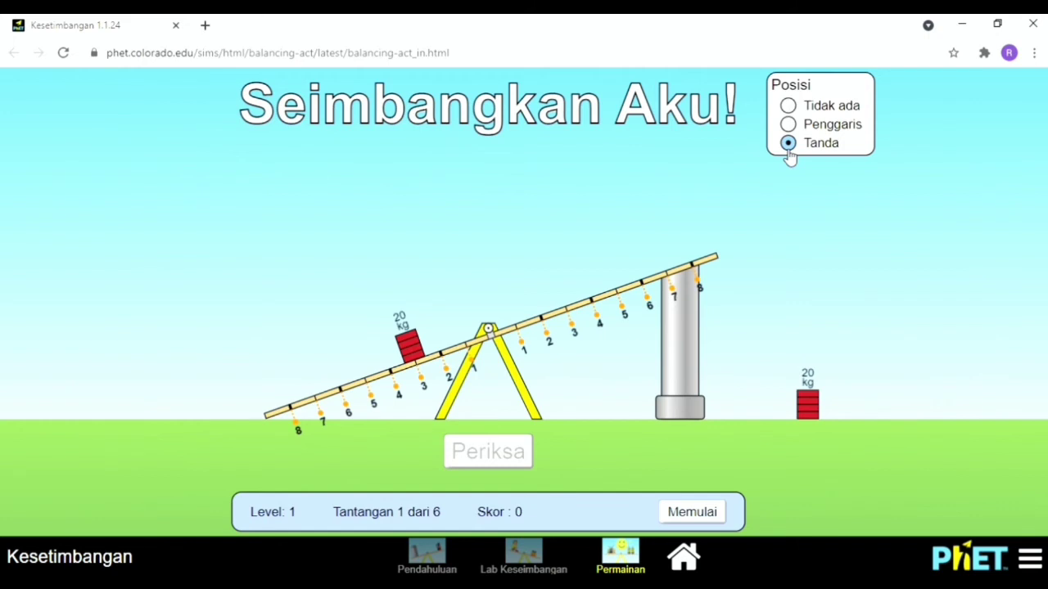
left_click(792, 125)
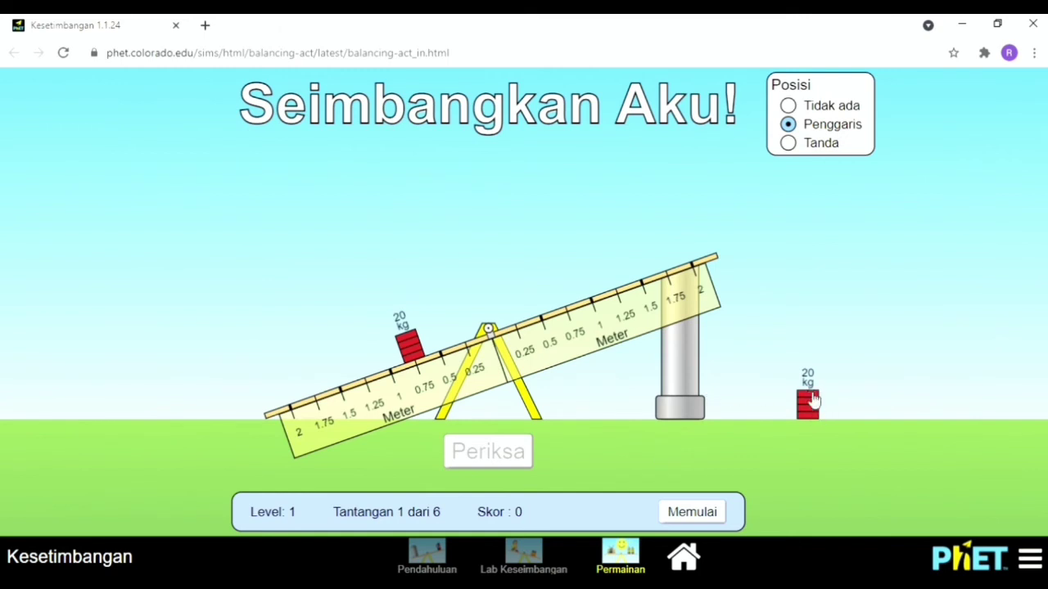
Place the free 20 kg brick stack 0.75 m from the pivot on the empty side, check the answer, and return to the level selection.
left_click_drag(814, 413, 563, 260)
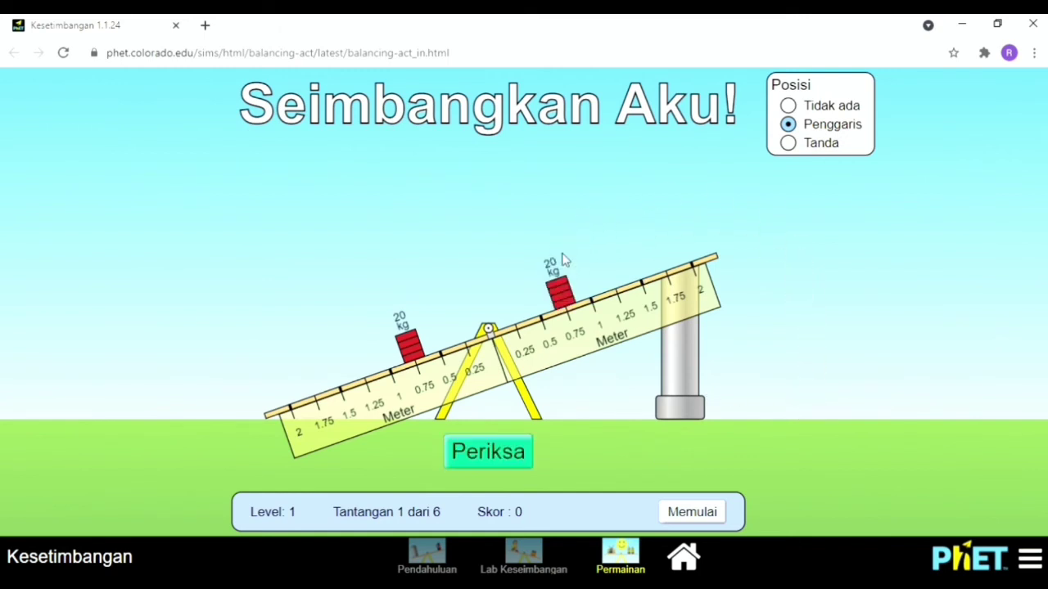
left_click(478, 453)
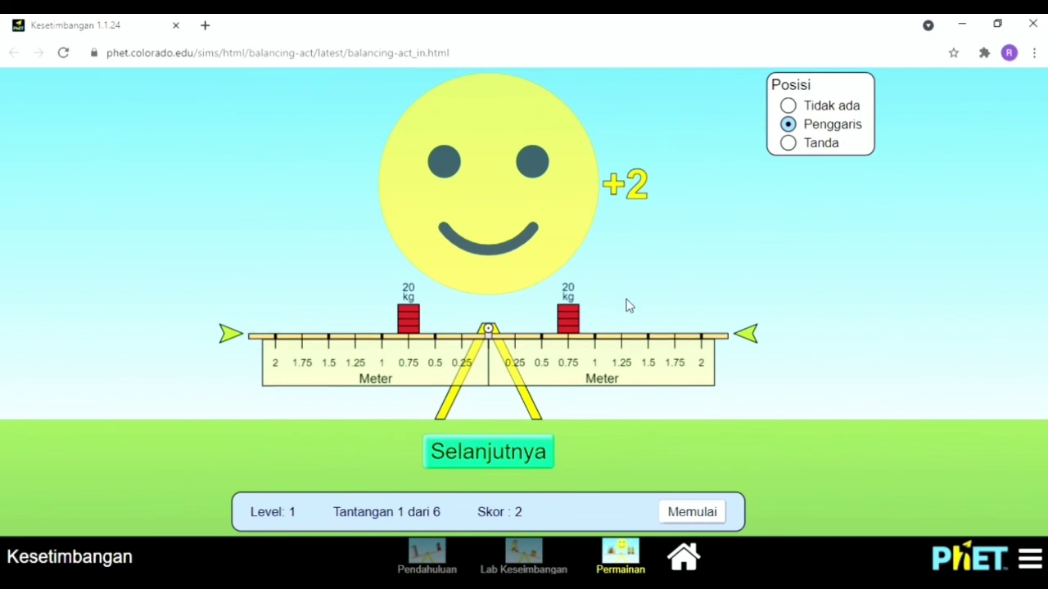
left_click(694, 516)
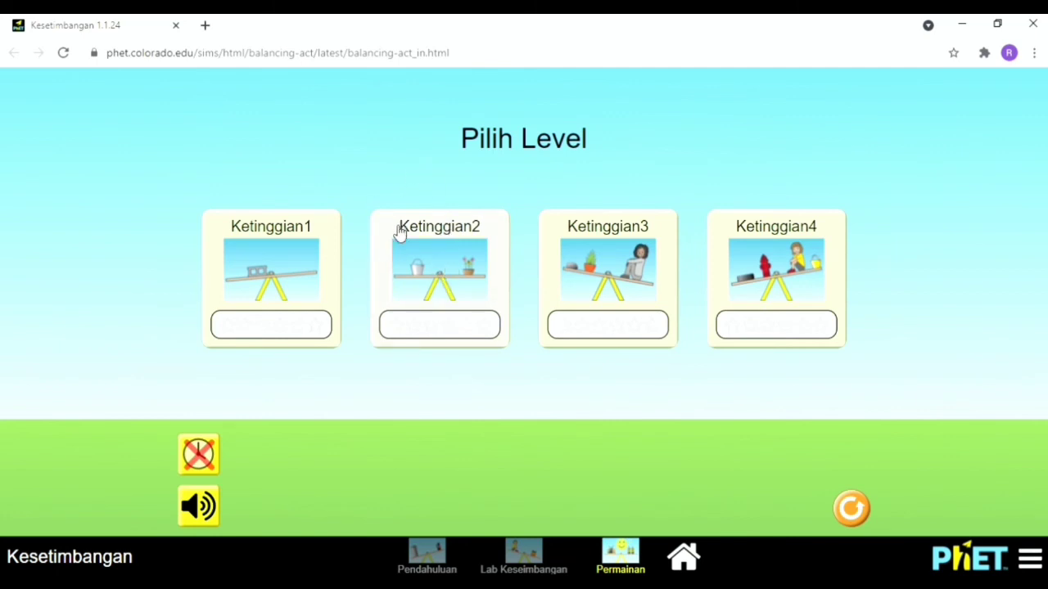
Answer the first Ketinggian2 challenge by predicting that the plank tips down on its left side, and return to the level selection.
left_click(448, 276)
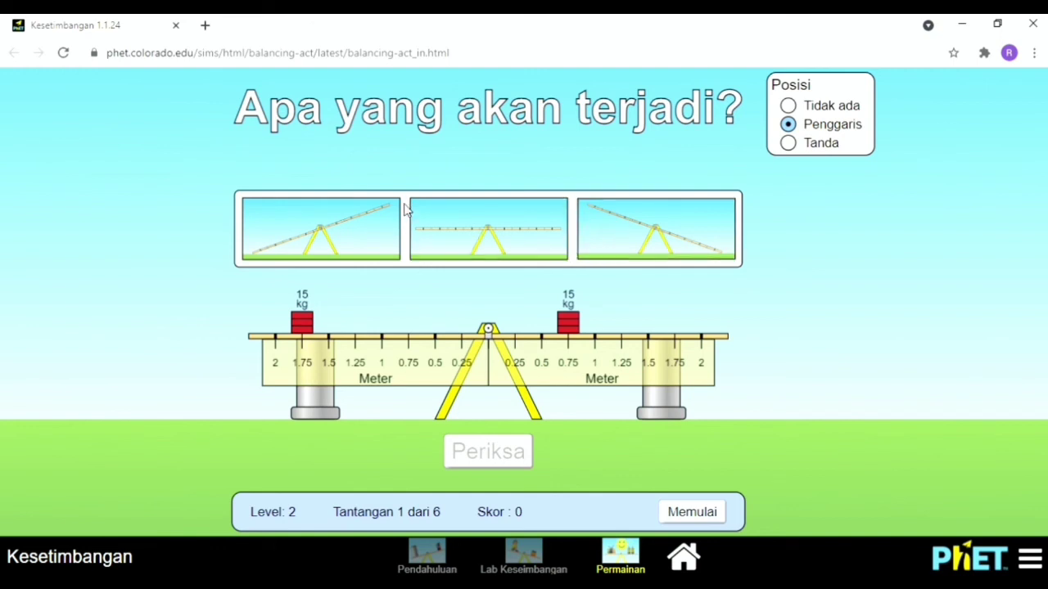
left_click(312, 240)
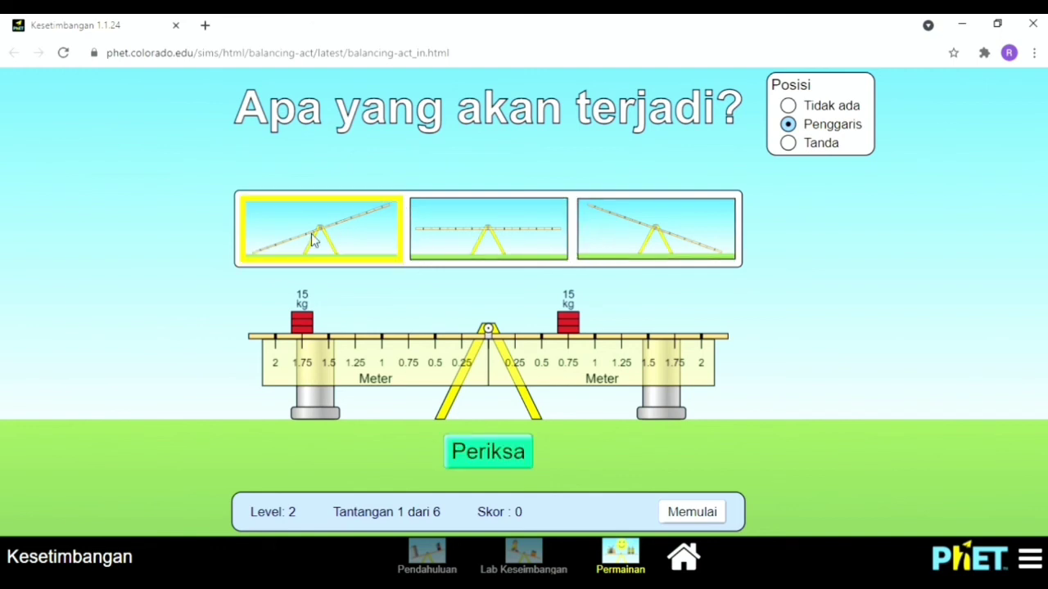
left_click(488, 456)
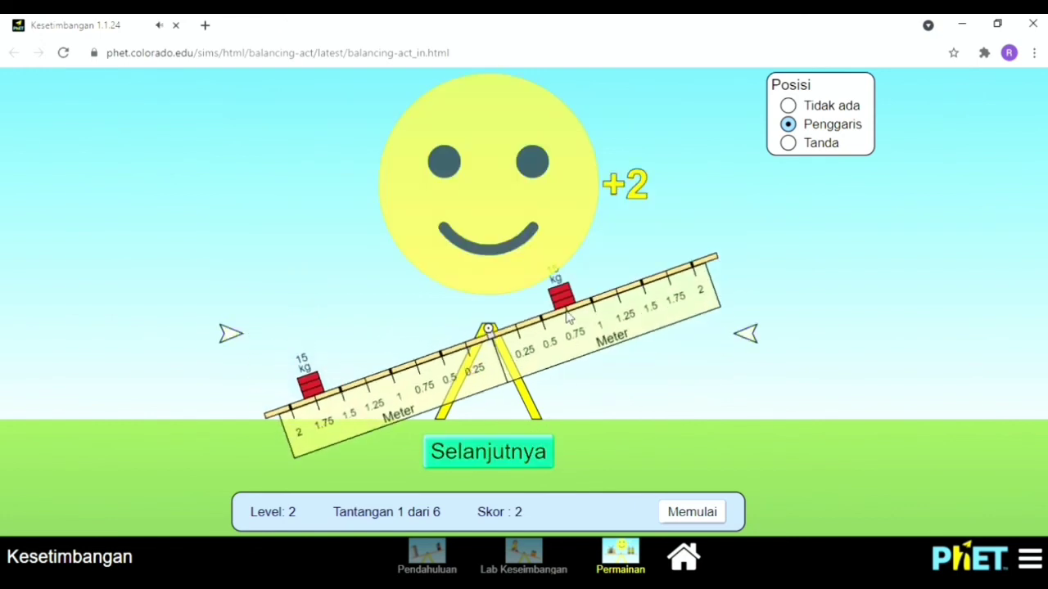
left_click(690, 512)
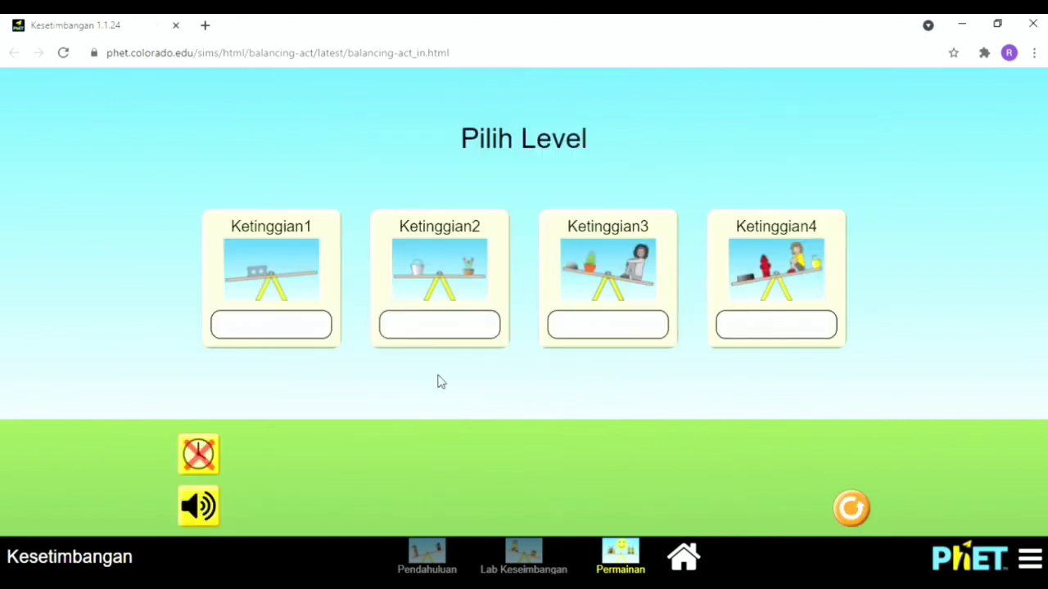
Reset the game and return to the simulation's home screen.
left_click(858, 513)
left_click(686, 560)
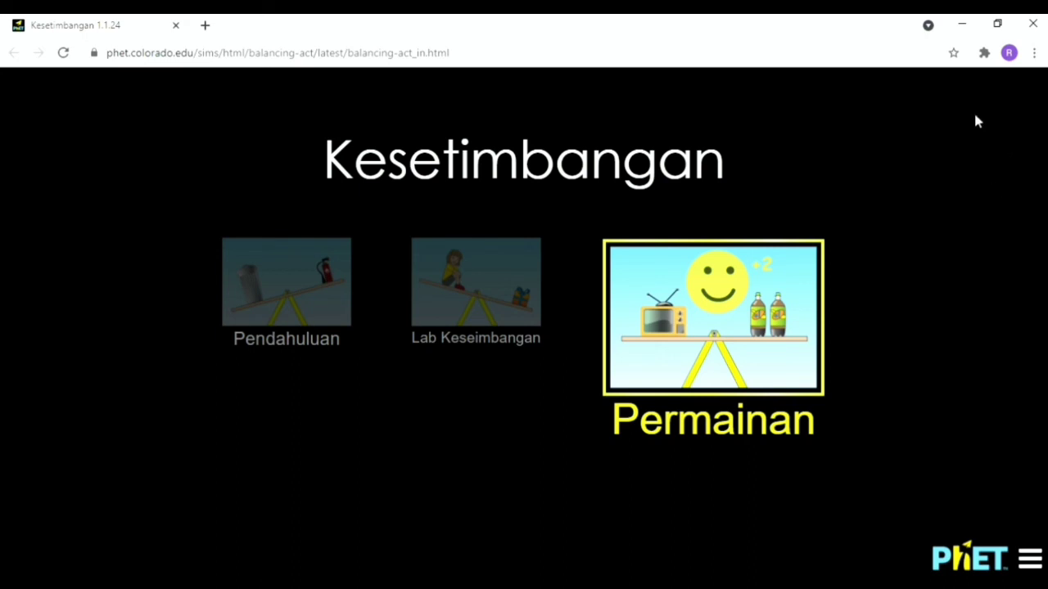
key("Return")
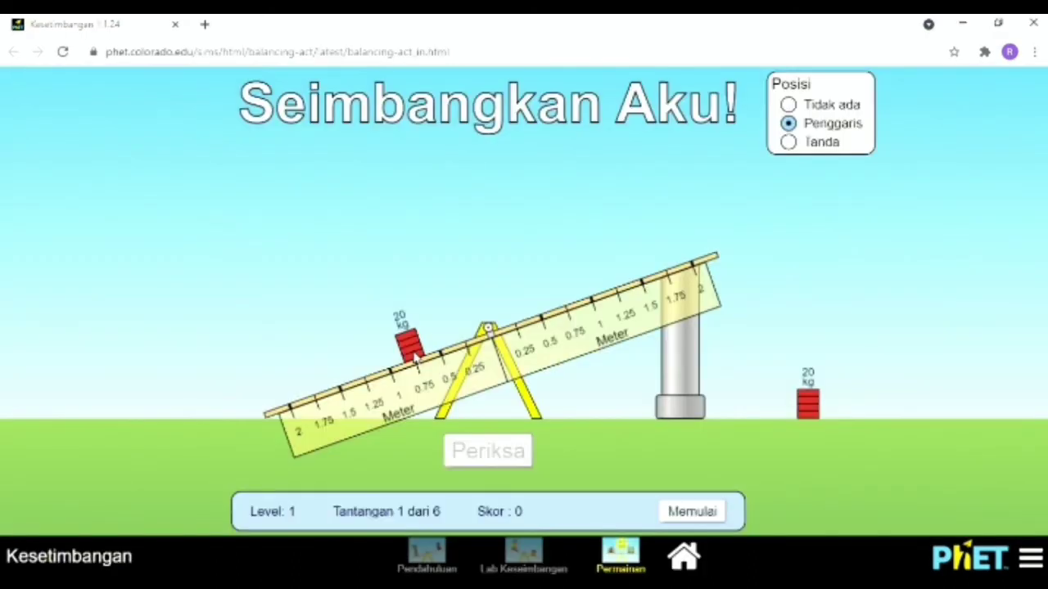